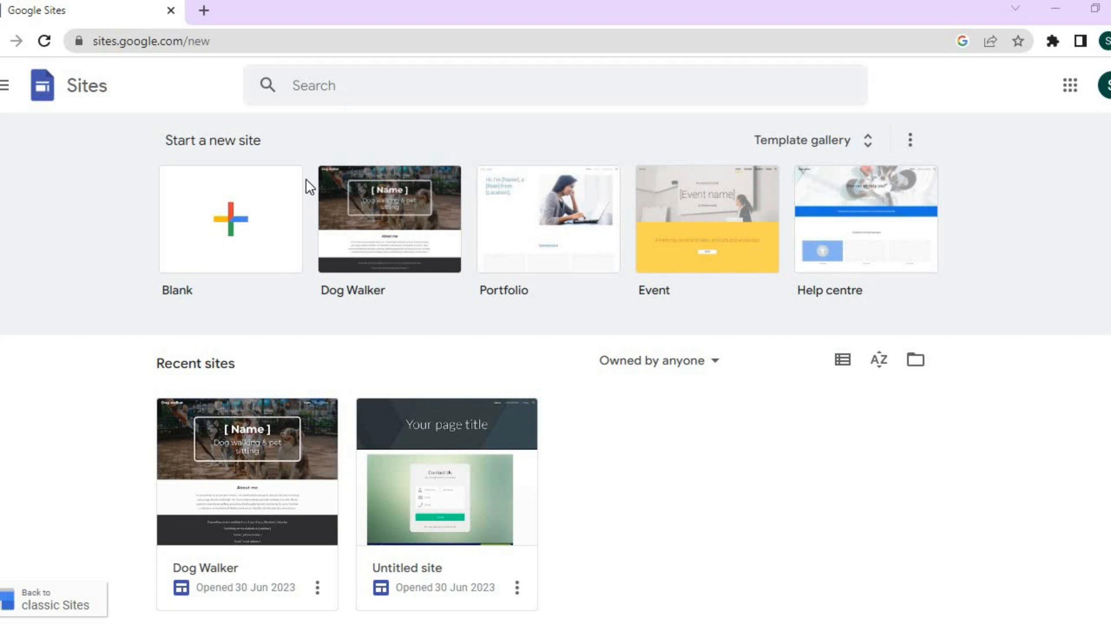
Browse the full template gallery, then start a new site from the Blank template.
{"action": "left_click", "coordinate": [791, 145]}
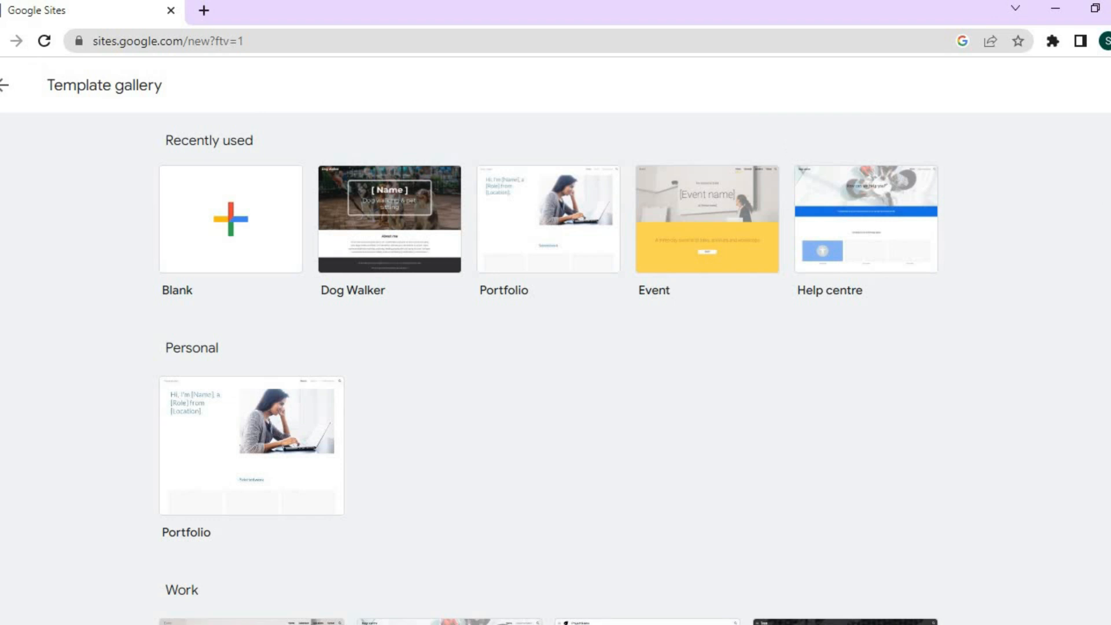
{"action": "scroll", "coordinate": [548, 371], "scroll_direction": "down", "scroll_amount": 5}
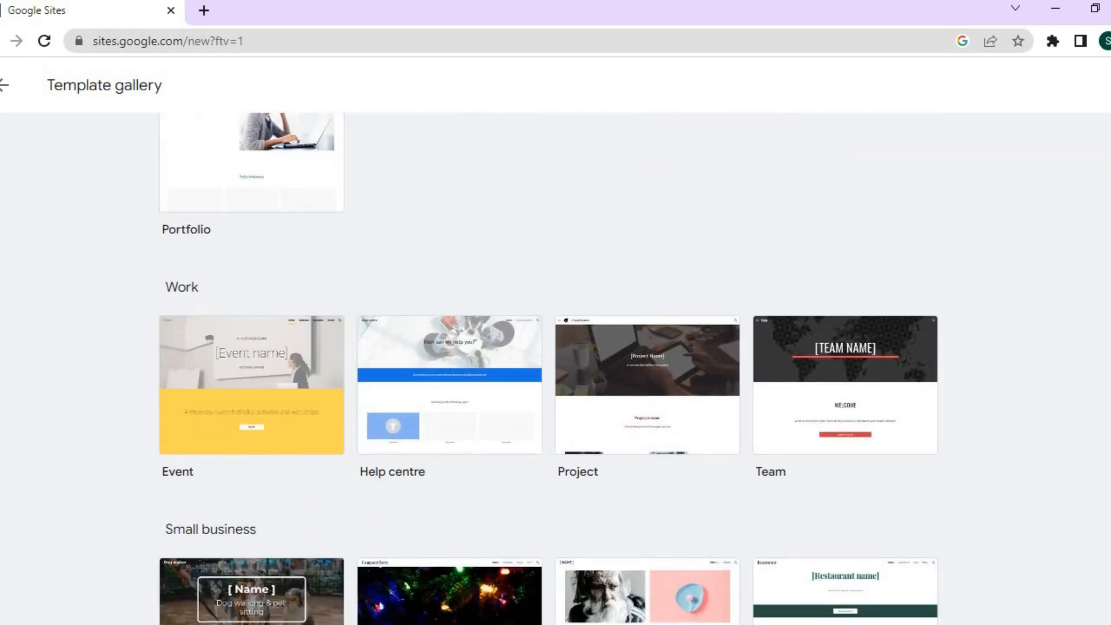
{"action": "scroll", "coordinate": [548, 368], "scroll_direction": "down", "scroll_amount": 6}
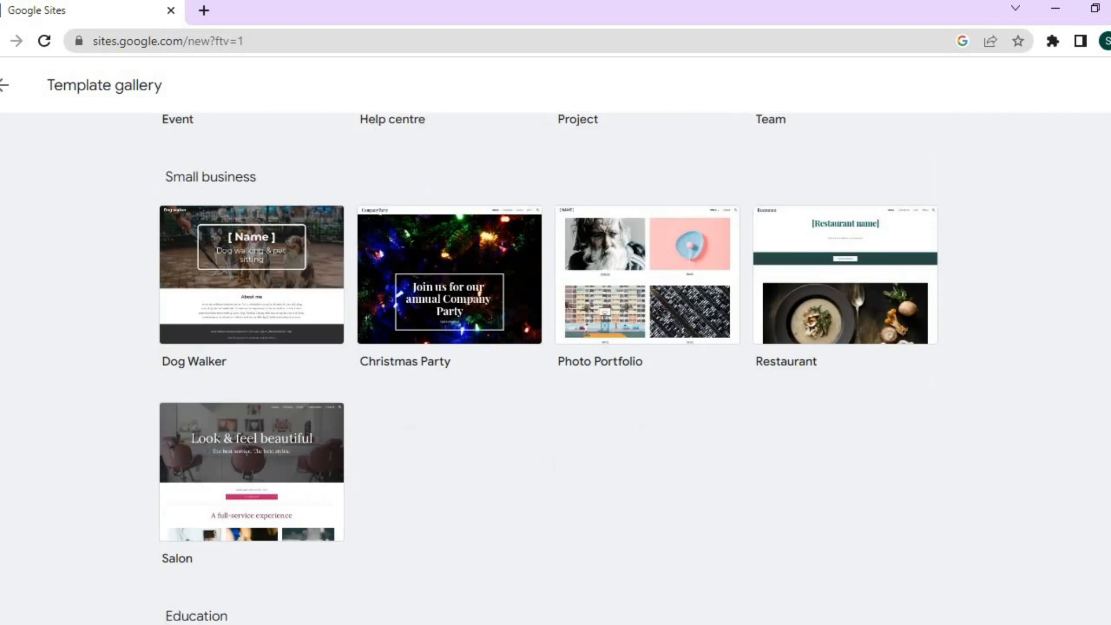
{"action": "scroll", "coordinate": [549, 368], "scroll_direction": "down", "scroll_amount": 4}
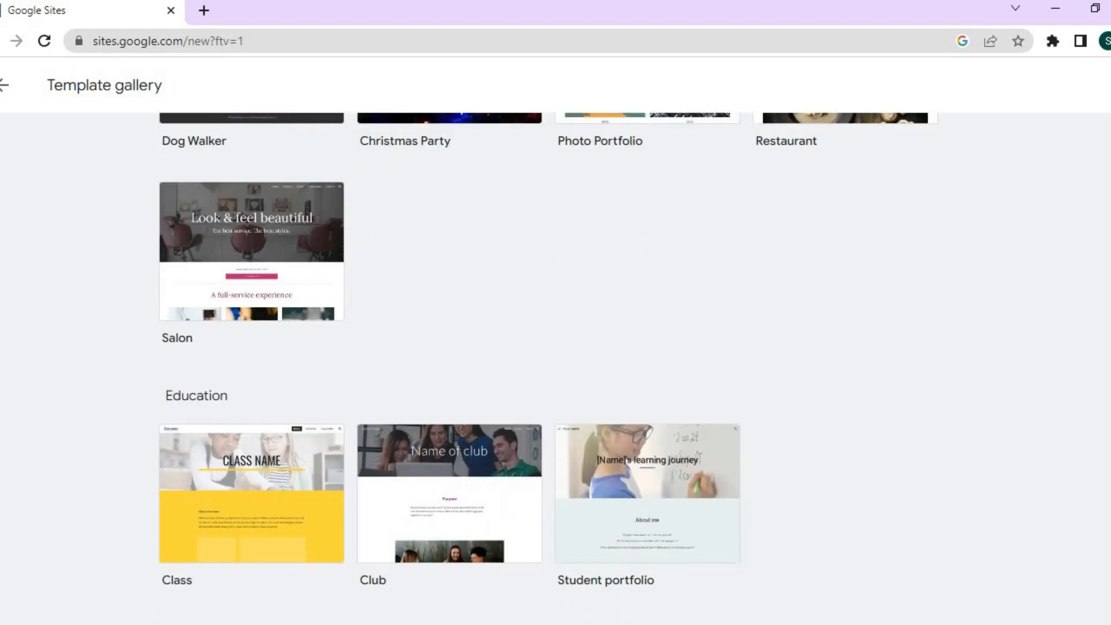
{"action": "scroll", "coordinate": [548, 368], "scroll_direction": "up", "scroll_amount": 4}
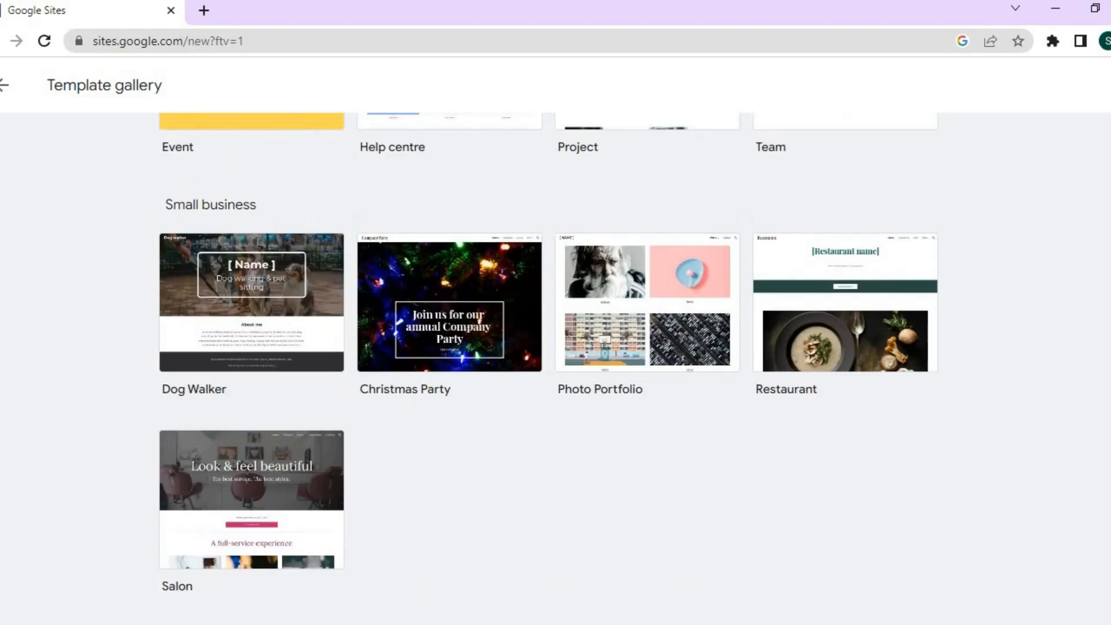
{"action": "scroll", "coordinate": [549, 368], "scroll_direction": "up", "scroll_amount": 9}
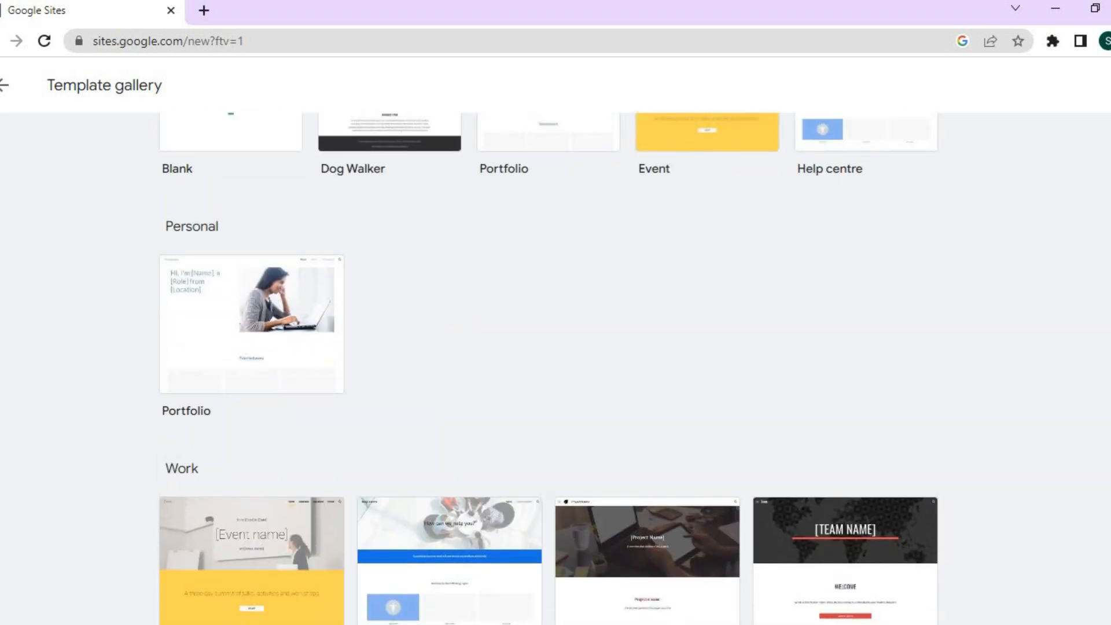
{"action": "scroll", "coordinate": [549, 368], "scroll_direction": "up", "scroll_amount": 2}
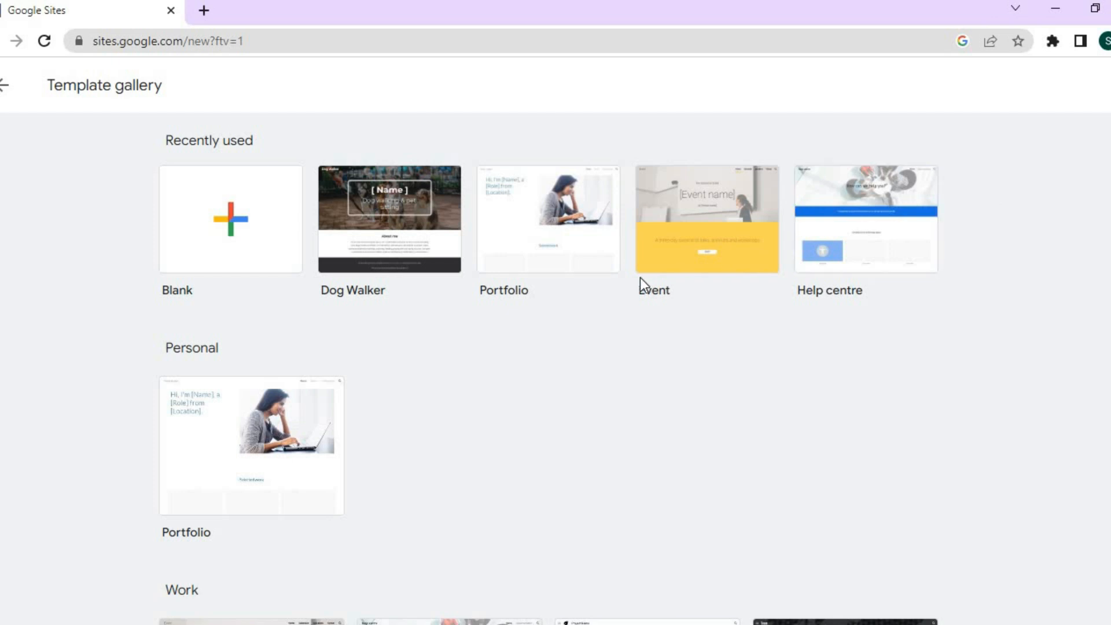
{"action": "left_click", "coordinate": [229, 239]}
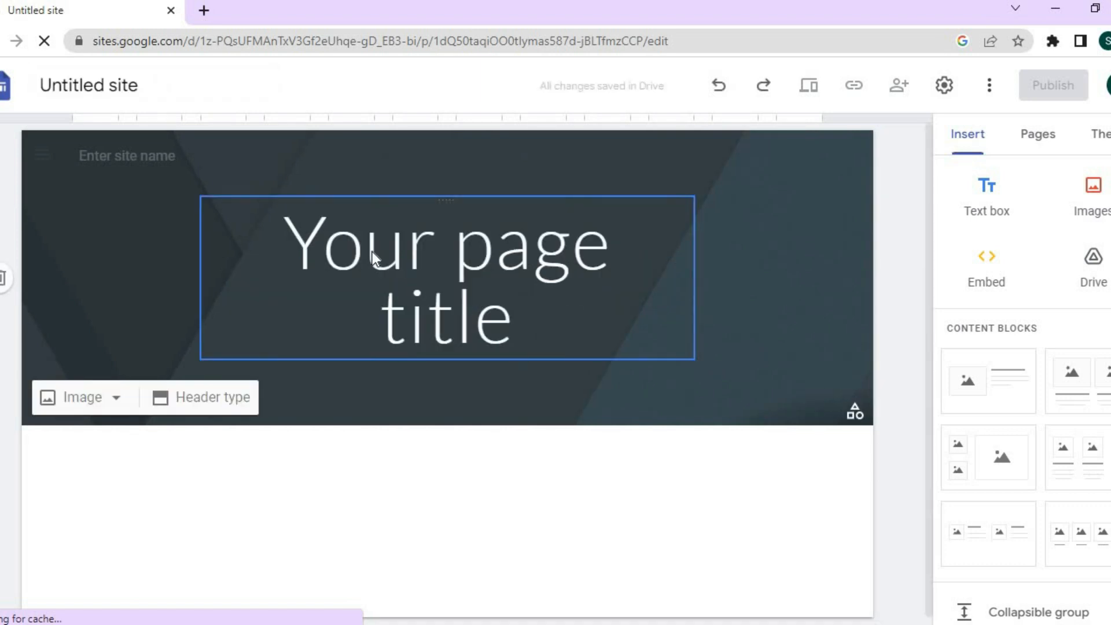
Select the header's 'Your page title' placeholder, then move into the site-name field.
{"action": "left_click", "coordinate": [355, 314]}
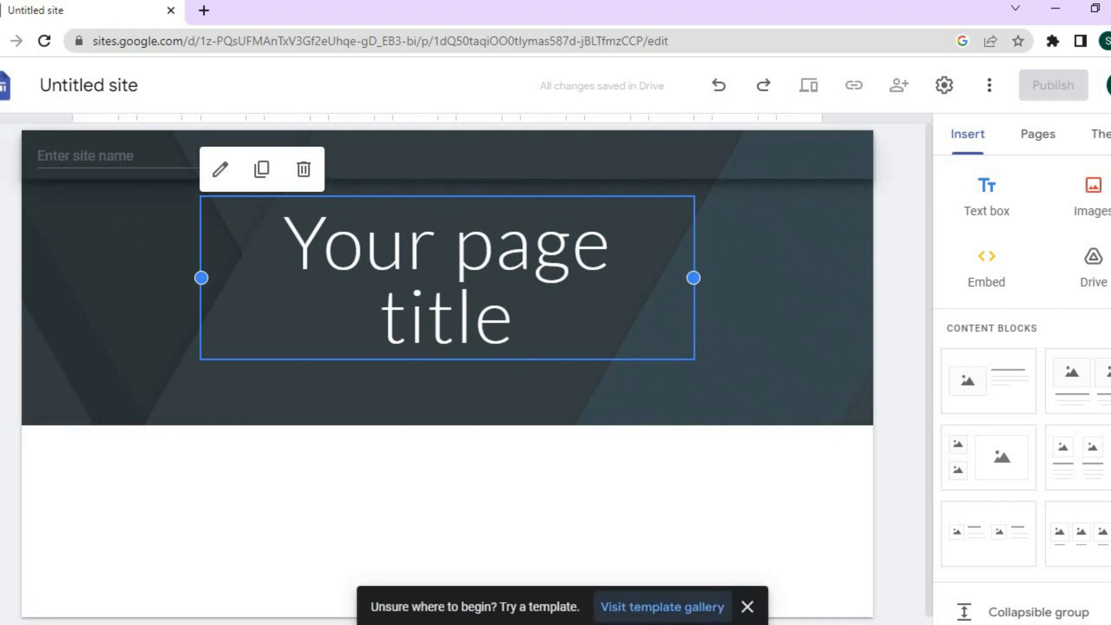
{"action": "left_click", "coordinate": [86, 156]}
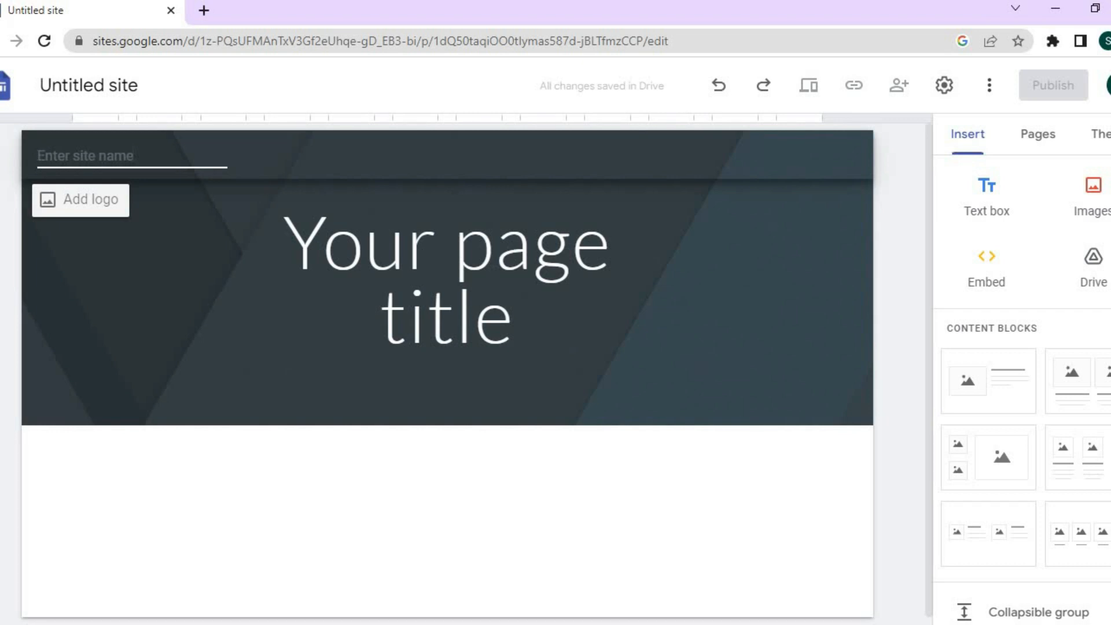
Enter the owner's name followed by 'BLOG' as the site name, then browse the Insert panel's blocks.
{"action": "type", "text": "J"}
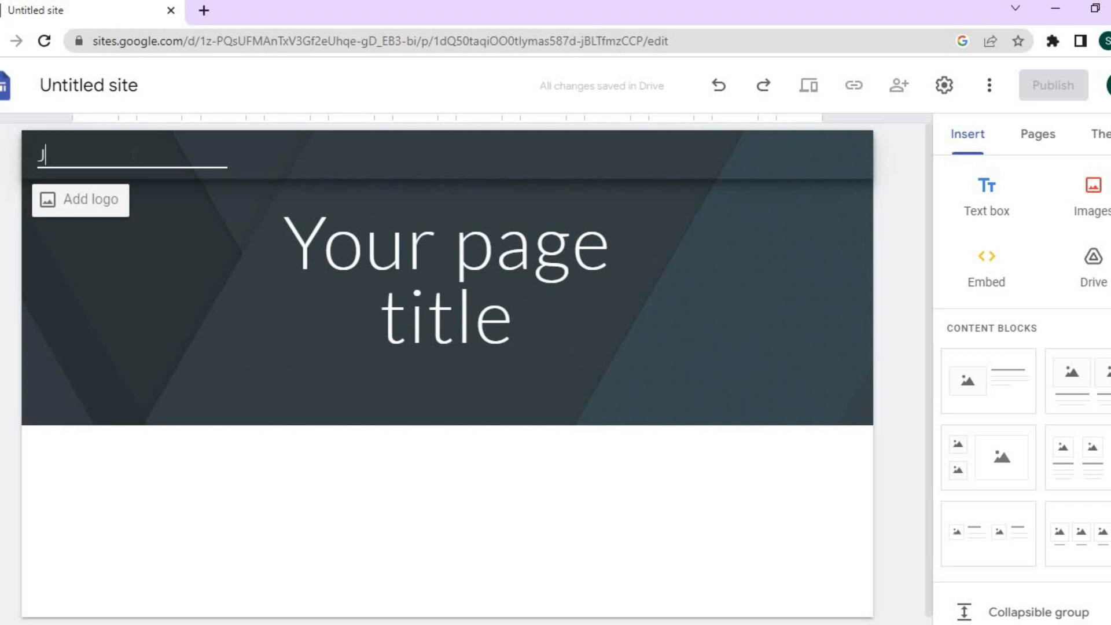
{"action": "type", "text": "ASON BLOG"}
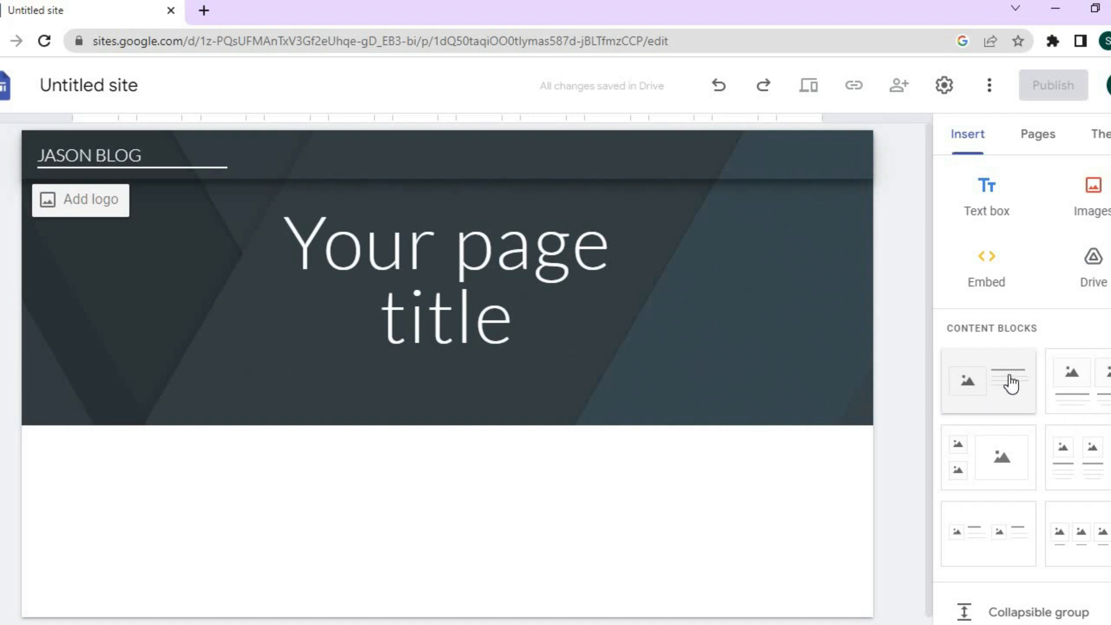
{"action": "scroll", "coordinate": [1021, 382], "scroll_direction": "down", "scroll_amount": 3}
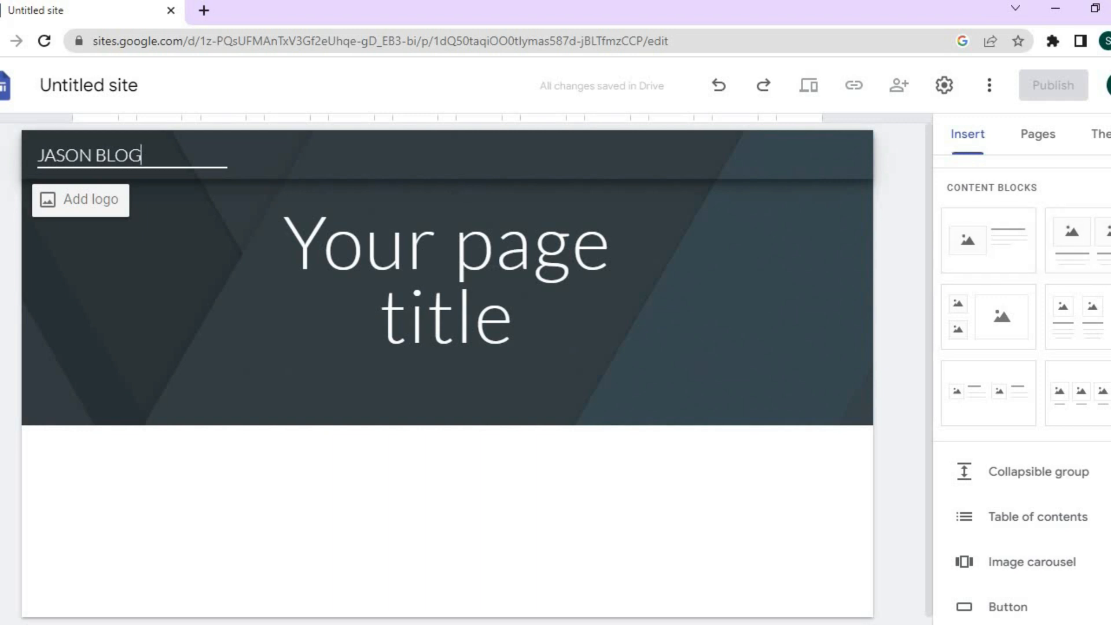
{"action": "scroll", "coordinate": [1022, 382], "scroll_direction": "down", "scroll_amount": 3}
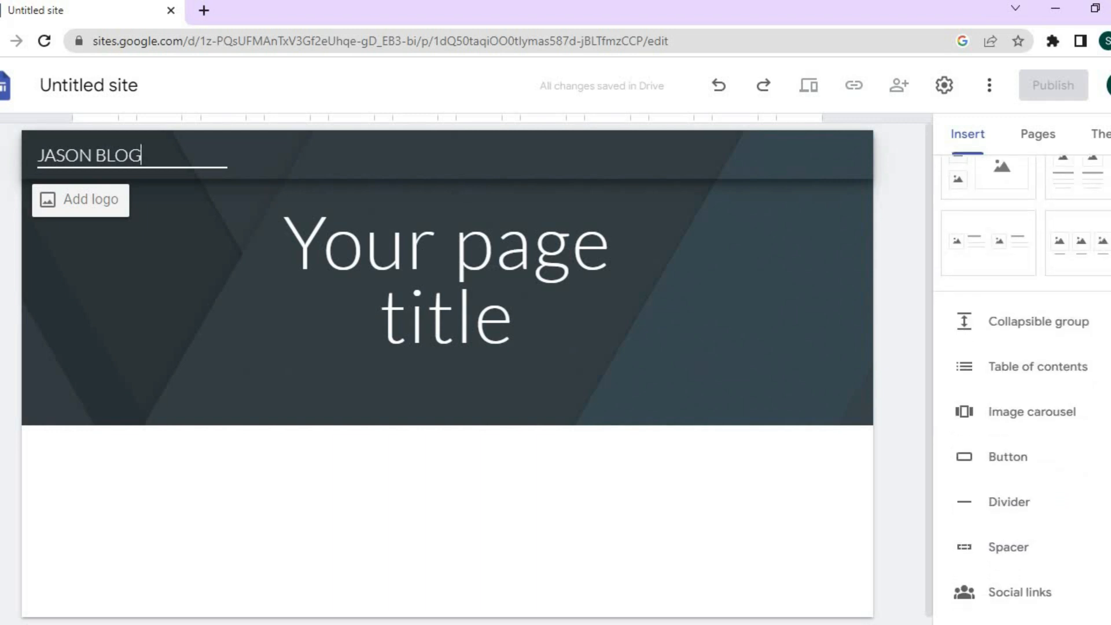
{"action": "scroll", "coordinate": [1022, 382], "scroll_direction": "up", "scroll_amount": 2}
{"action": "scroll", "coordinate": [1022, 394], "scroll_direction": "up", "scroll_amount": 2}
{"action": "scroll", "coordinate": [1021, 394], "scroll_direction": "down", "scroll_amount": 4}
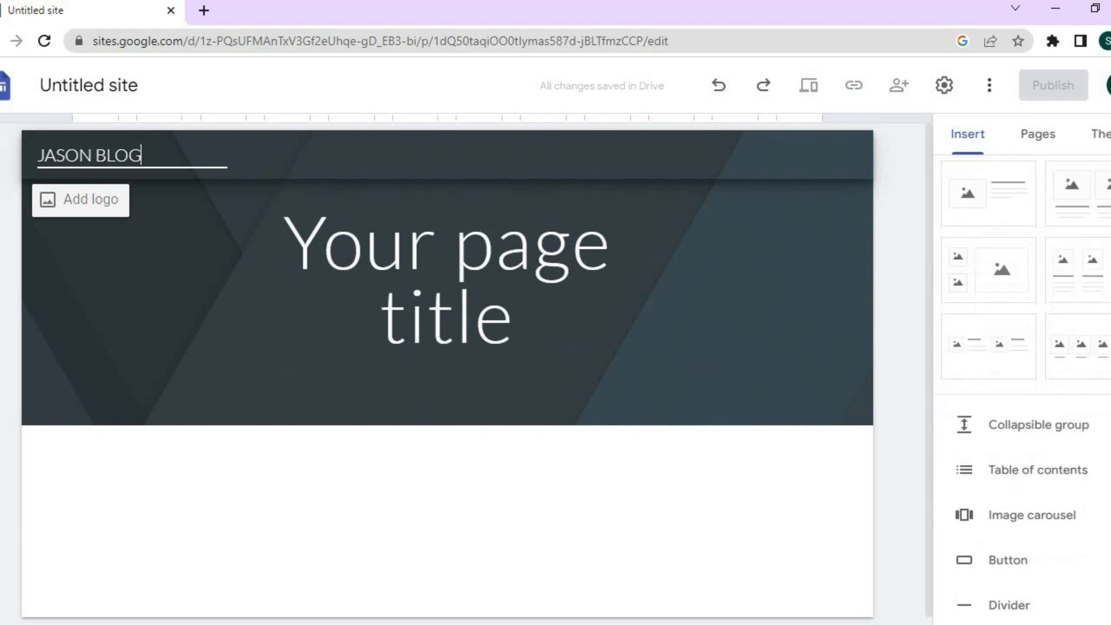
{"action": "scroll", "coordinate": [1022, 393], "scroll_direction": "up", "scroll_amount": 1}
{"action": "scroll", "coordinate": [1022, 382], "scroll_direction": "up", "scroll_amount": 3}
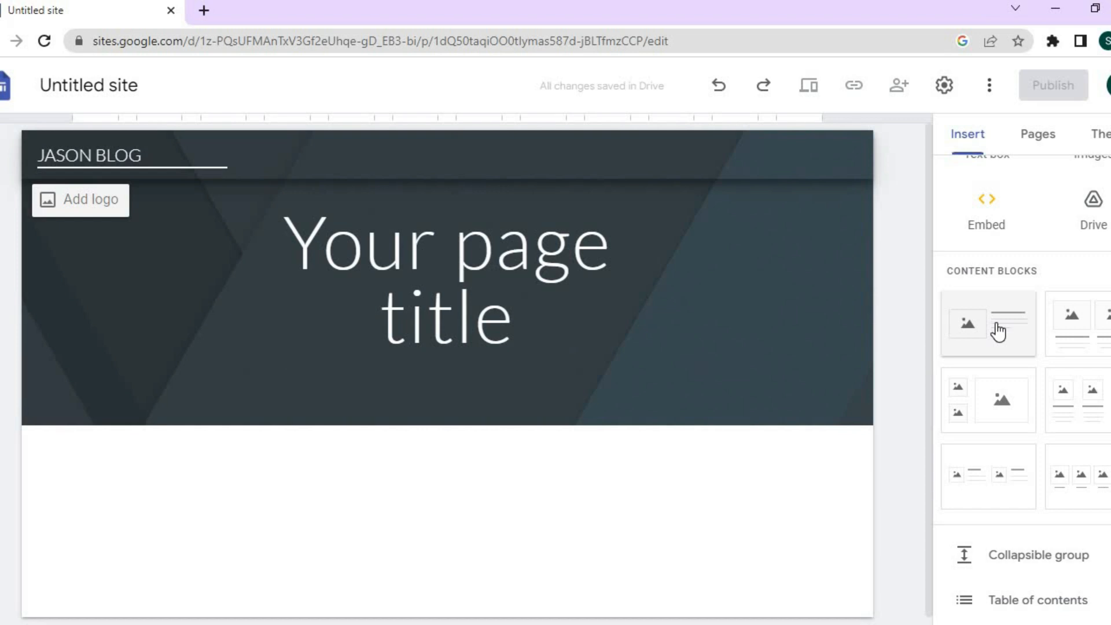
Add an image-and-text block holding the uploaded CHAT GPT rejection-letter thumbnail.
{"action": "left_click_drag", "start_coordinate": [998, 329], "coordinate": [530, 494]}
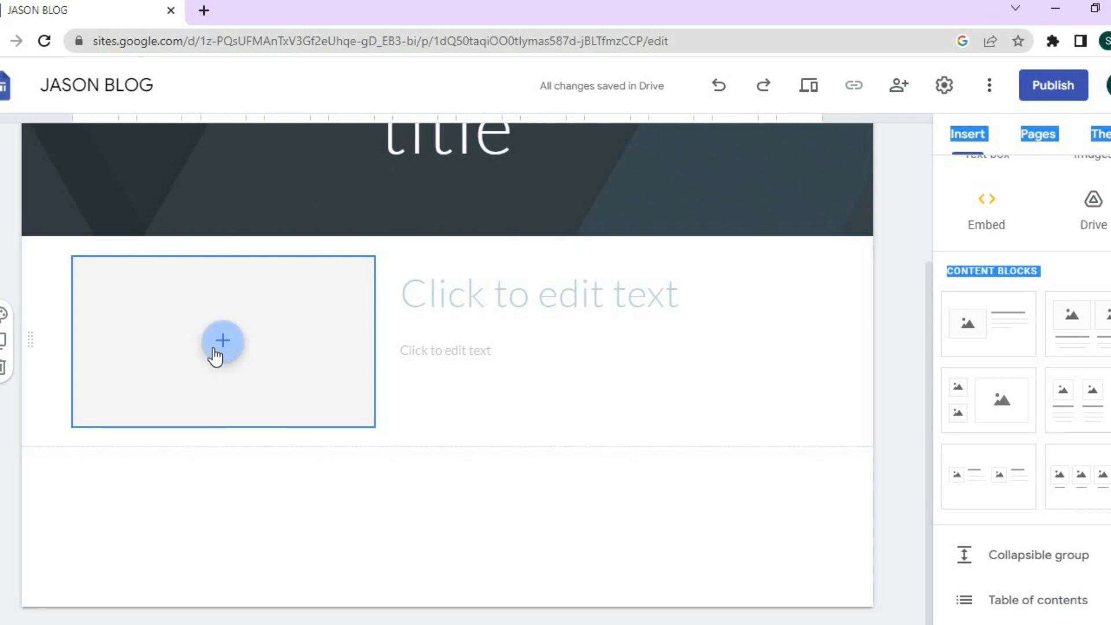
{"action": "left_click", "coordinate": [223, 342]}
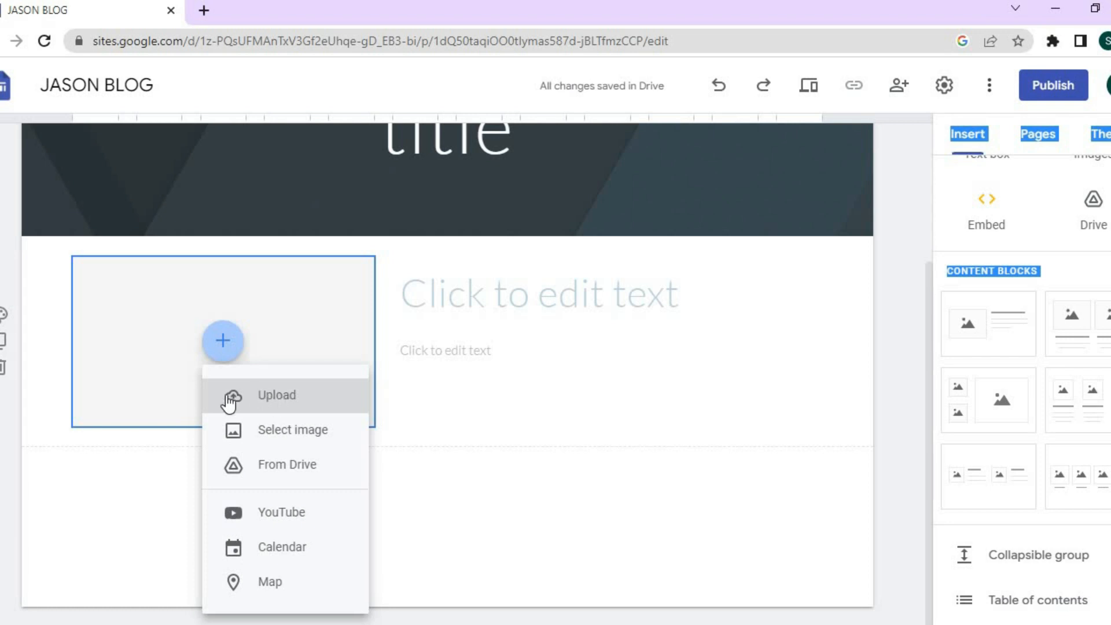
{"action": "left_click", "coordinate": [259, 396]}
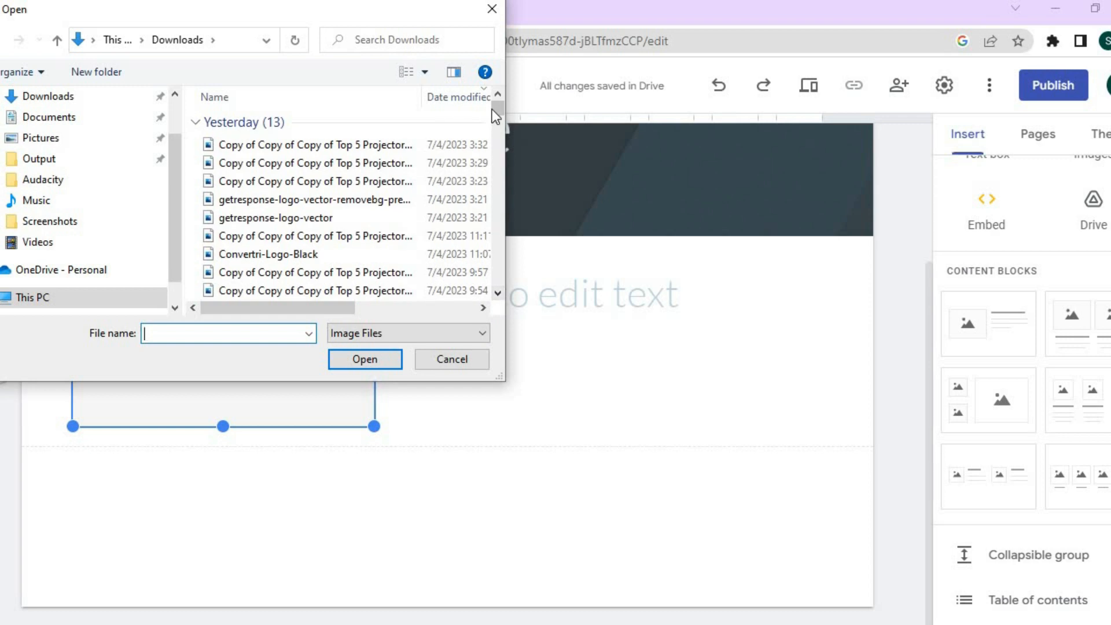
{"action": "left_click_drag", "start_coordinate": [493, 109], "coordinate": [495, 134]}
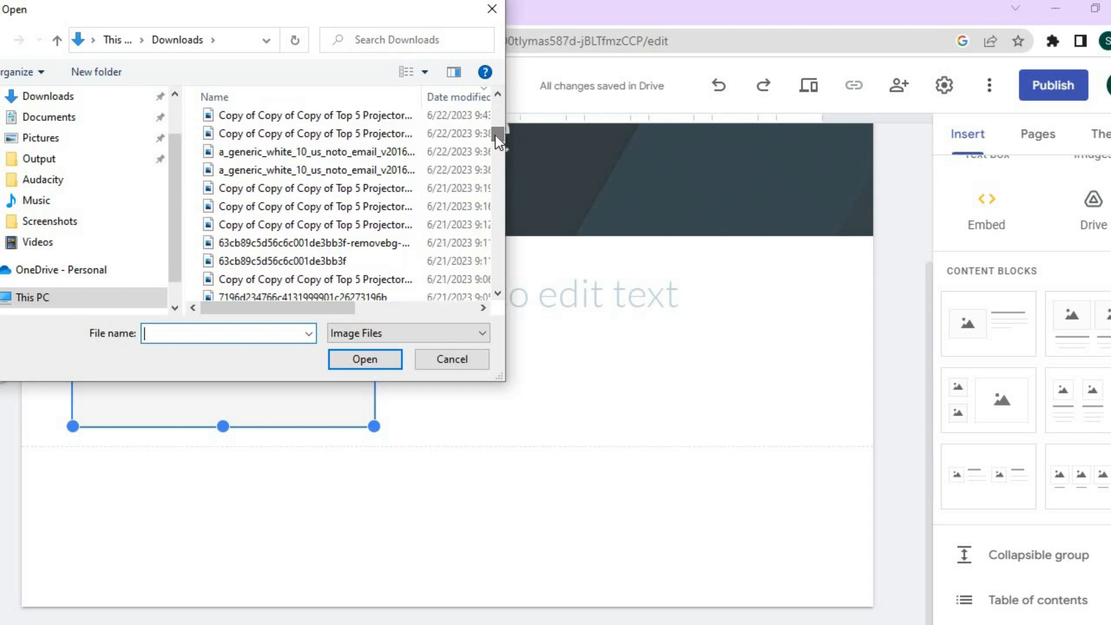
{"action": "left_click", "coordinate": [357, 189]}
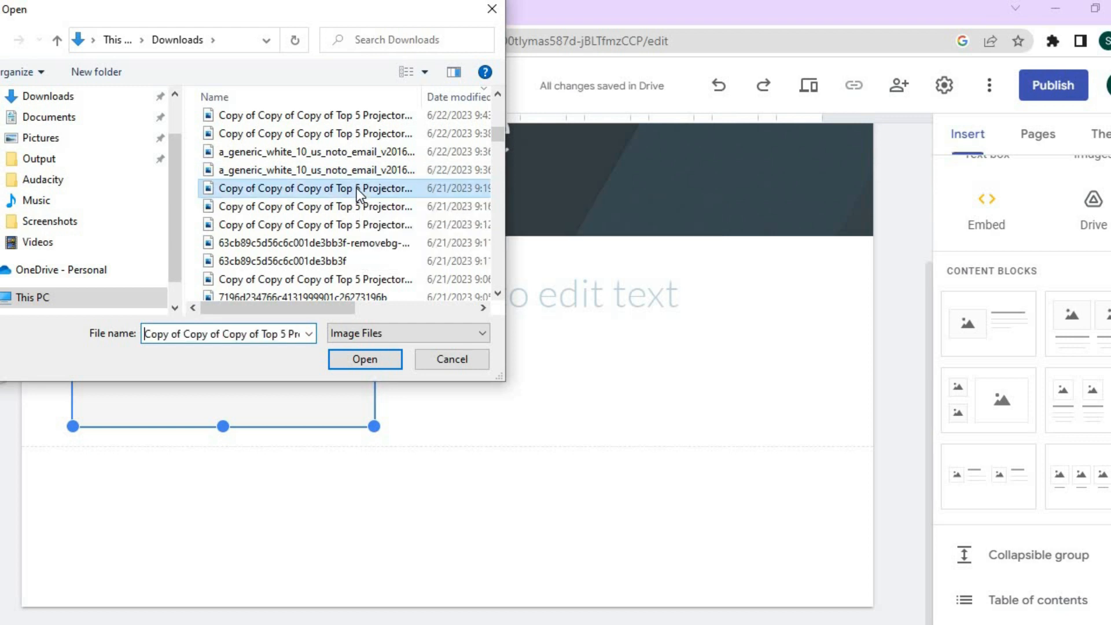
{"action": "left_click", "coordinate": [348, 363]}
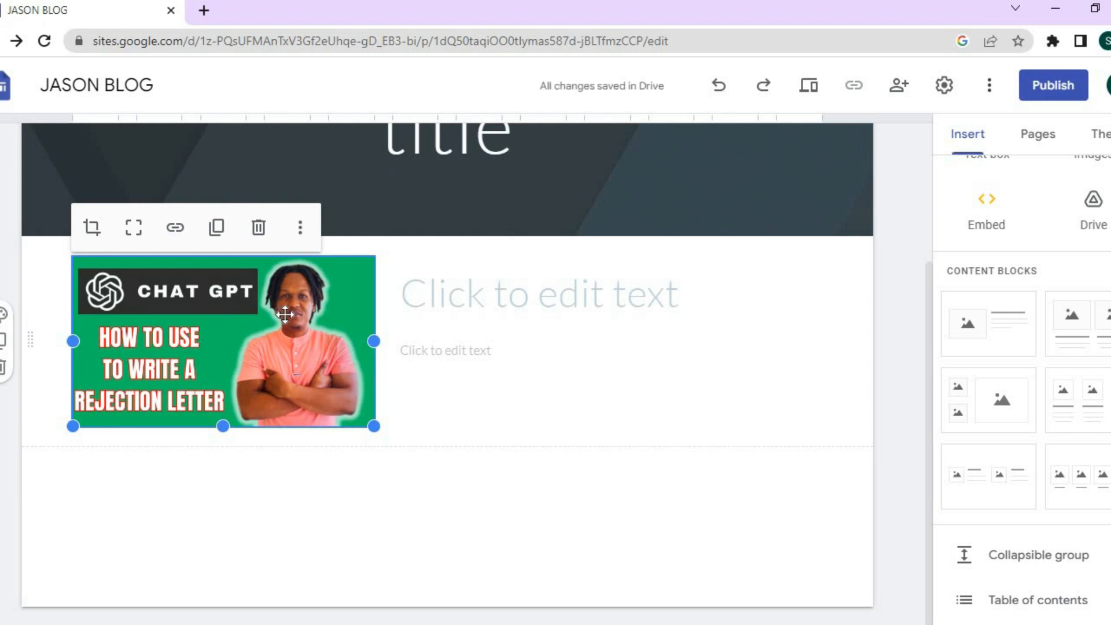
Title the block 'TEST' and add a three-column image block beneath it.
{"action": "left_click", "coordinate": [509, 302]}
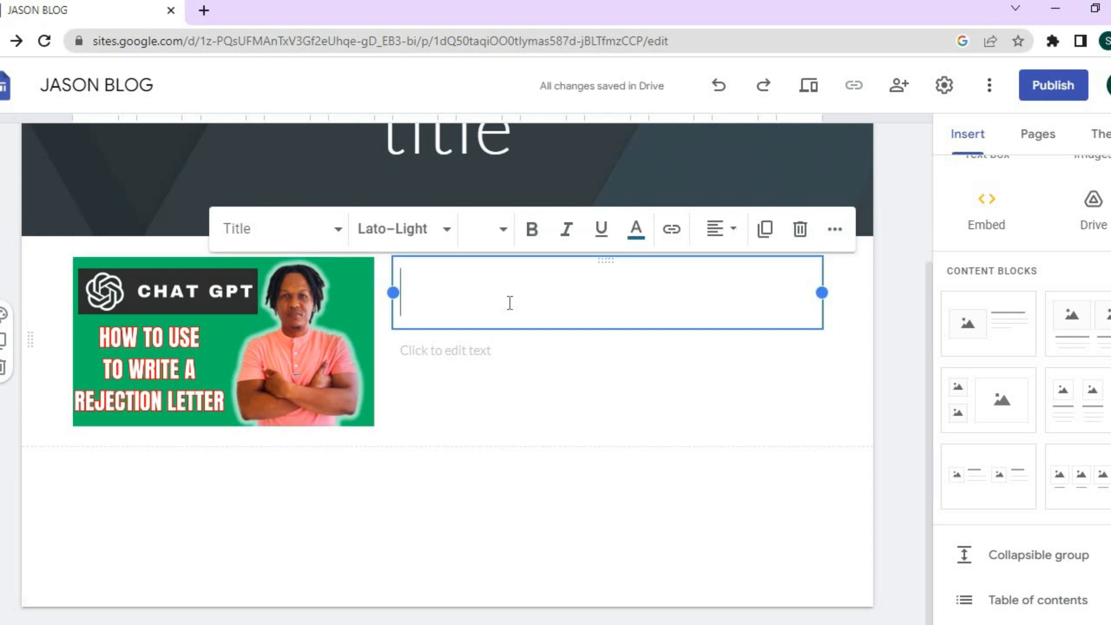
{"action": "type", "text": "TEST"}
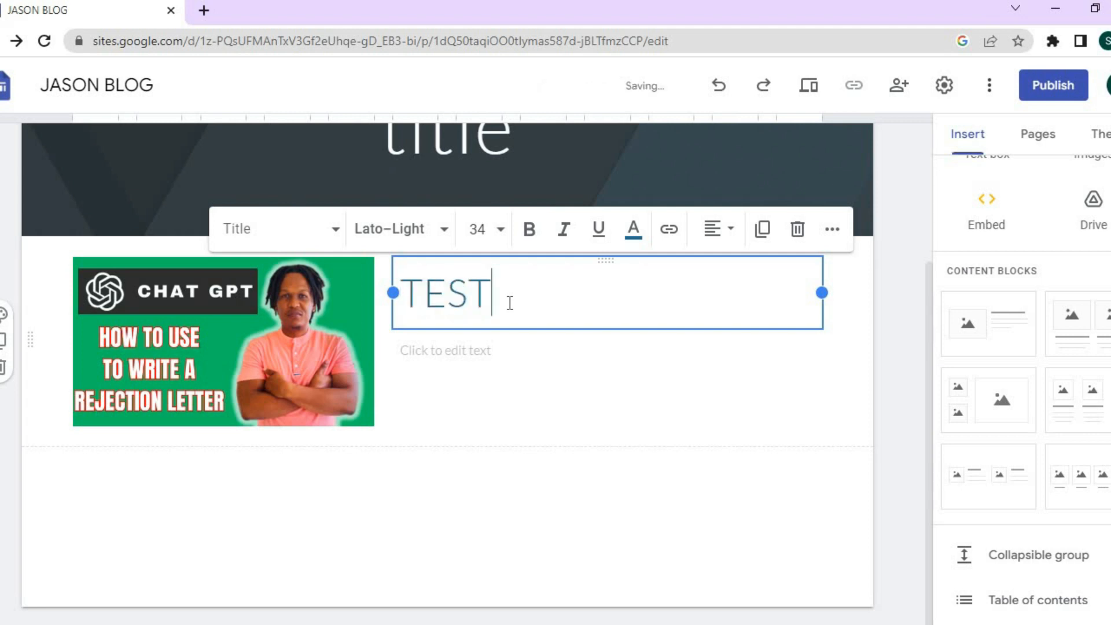
{"action": "left_click", "coordinate": [930, 449]}
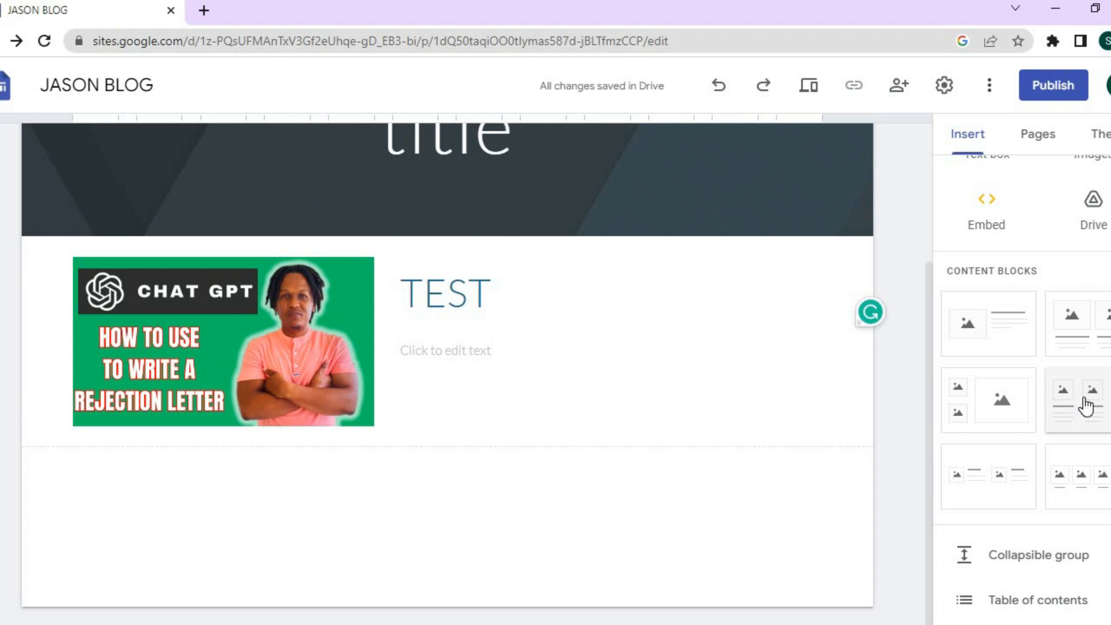
{"action": "left_click_drag", "start_coordinate": [1086, 405], "coordinate": [537, 462]}
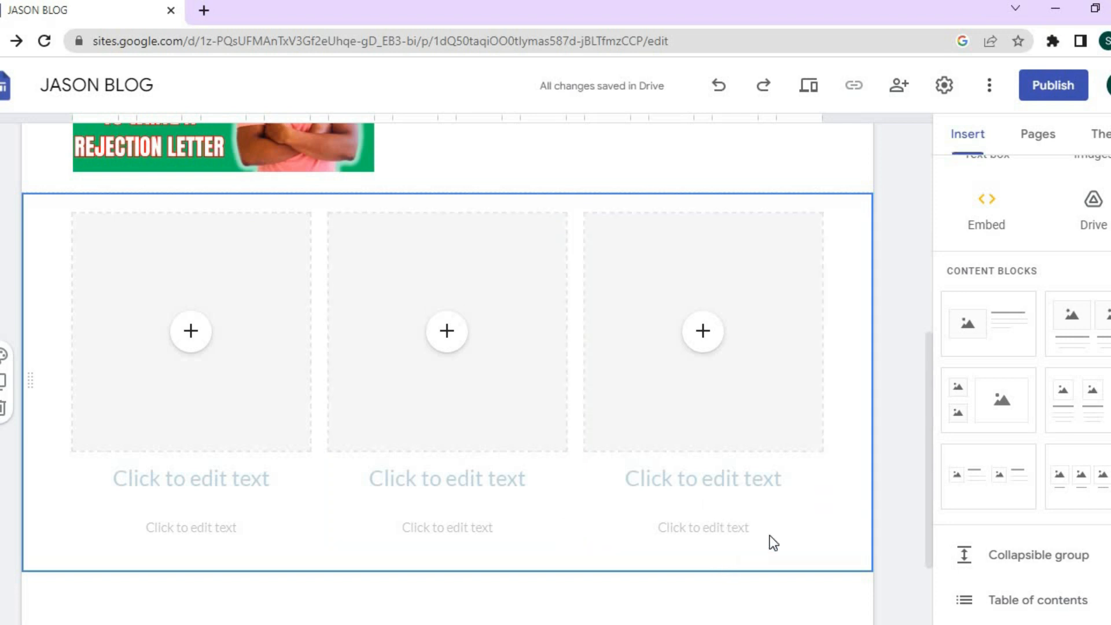
Embed the 'Find a Time' Google Form below the three-column section.
{"action": "scroll", "coordinate": [1022, 370], "scroll_direction": "up", "scroll_amount": 1}
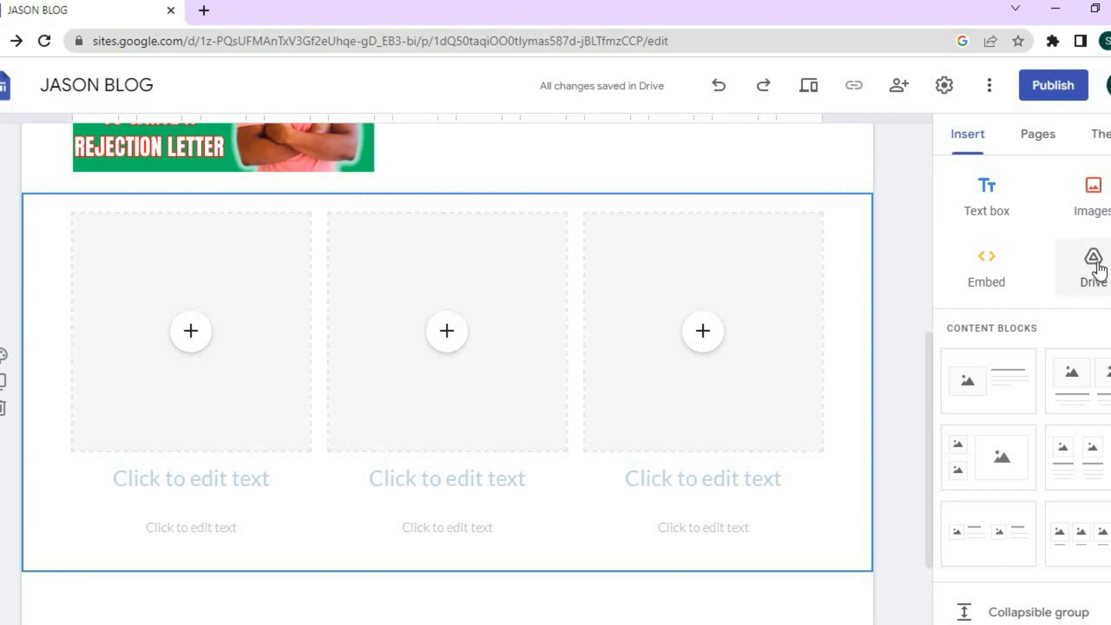
{"action": "scroll", "coordinate": [1021, 405], "scroll_direction": "down", "scroll_amount": 5}
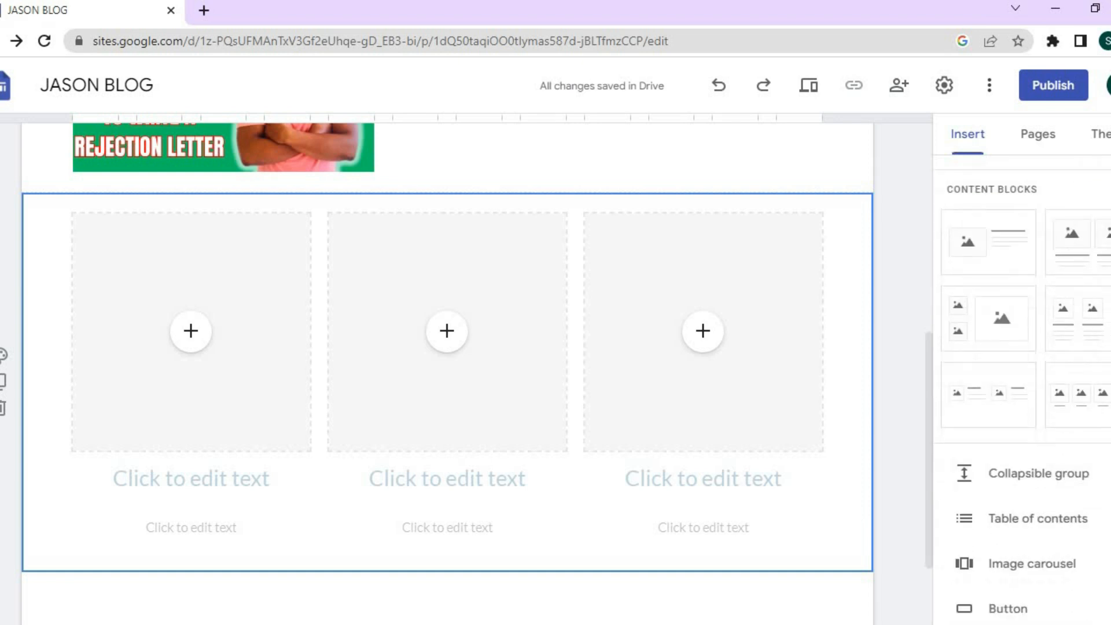
{"action": "scroll", "coordinate": [1021, 387], "scroll_direction": "down", "scroll_amount": 3}
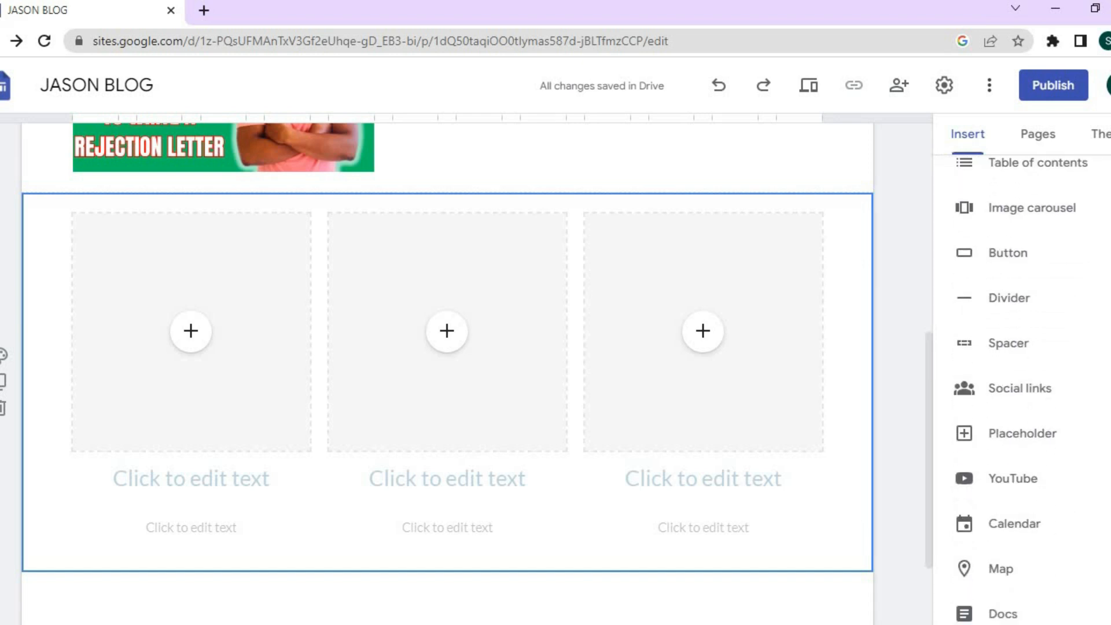
{"action": "scroll", "coordinate": [1021, 388], "scroll_direction": "down", "scroll_amount": 2}
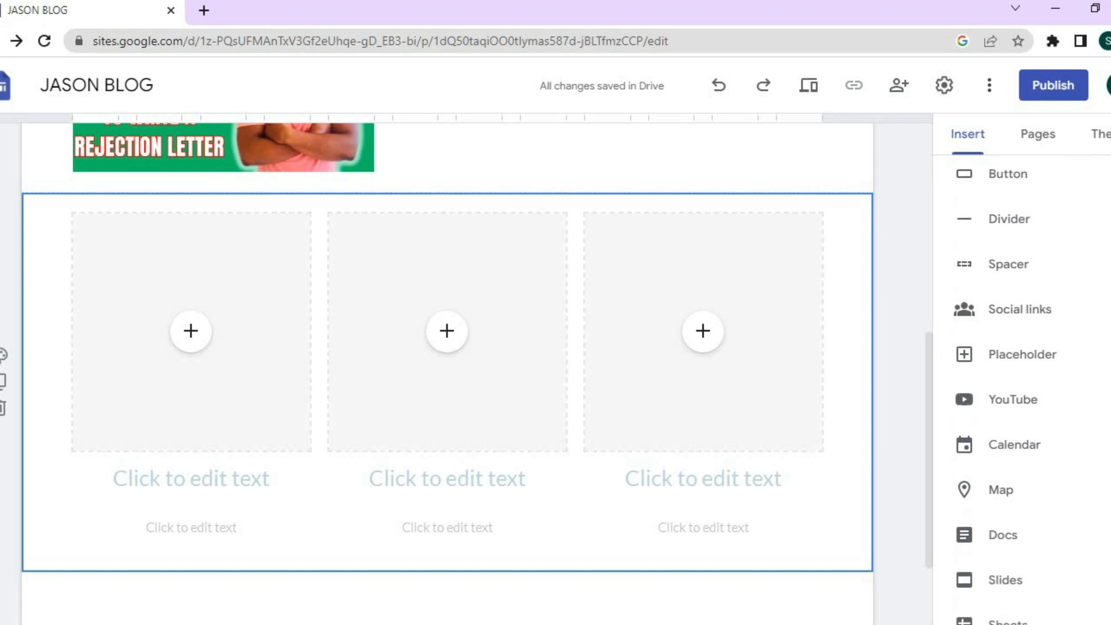
{"action": "scroll", "coordinate": [1021, 388], "scroll_direction": "down", "scroll_amount": 2}
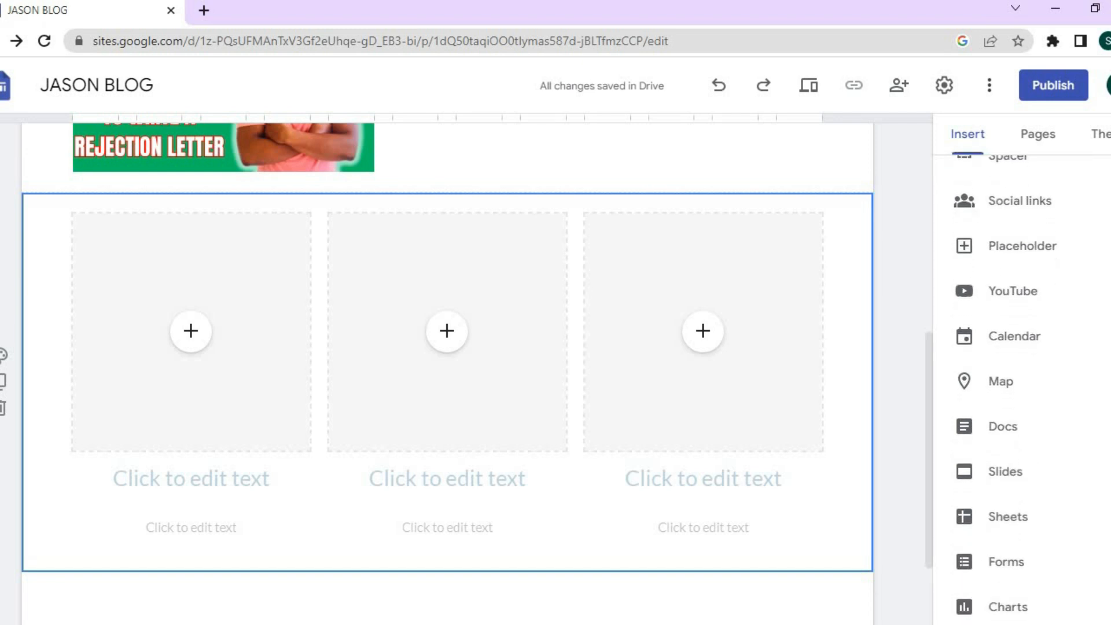
{"action": "left_click", "coordinate": [1008, 563]}
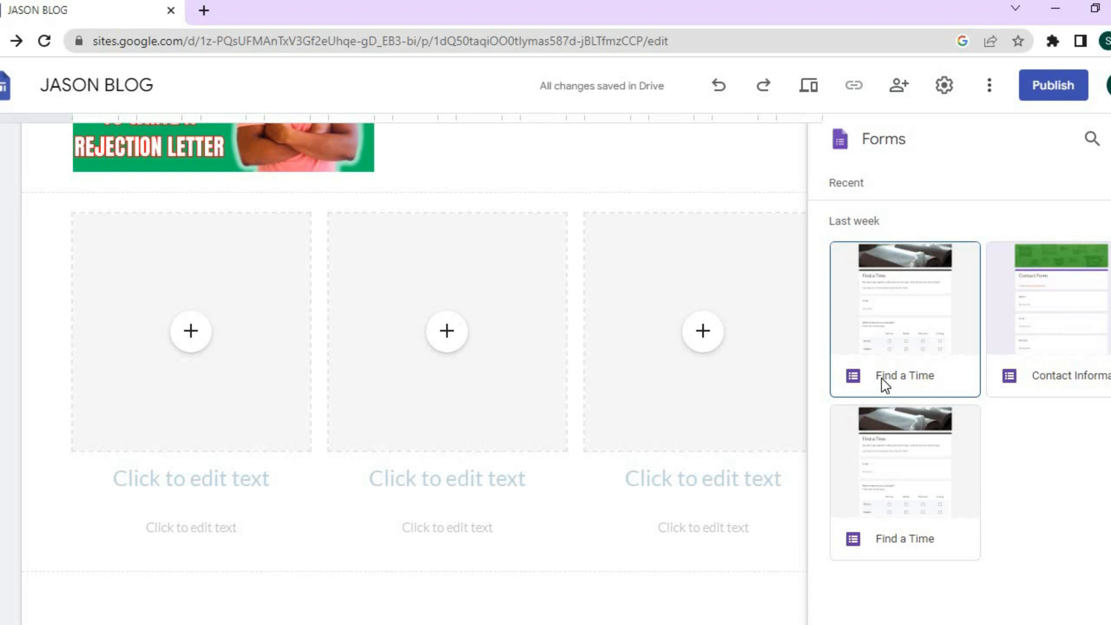
{"action": "left_click", "coordinate": [902, 290]}
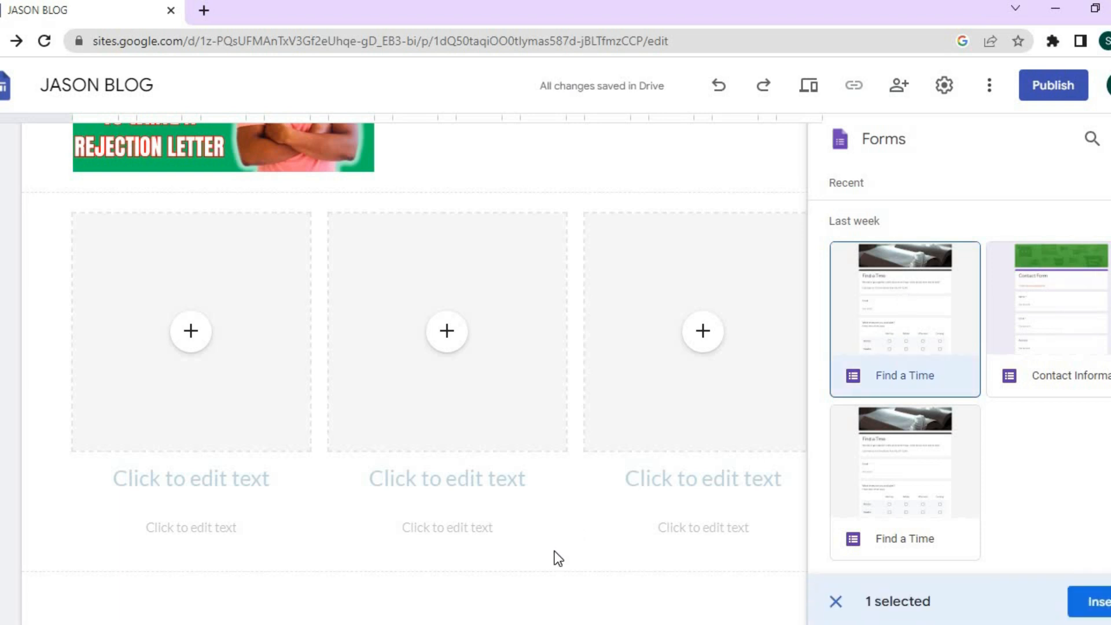
{"action": "left_click", "coordinate": [903, 314]}
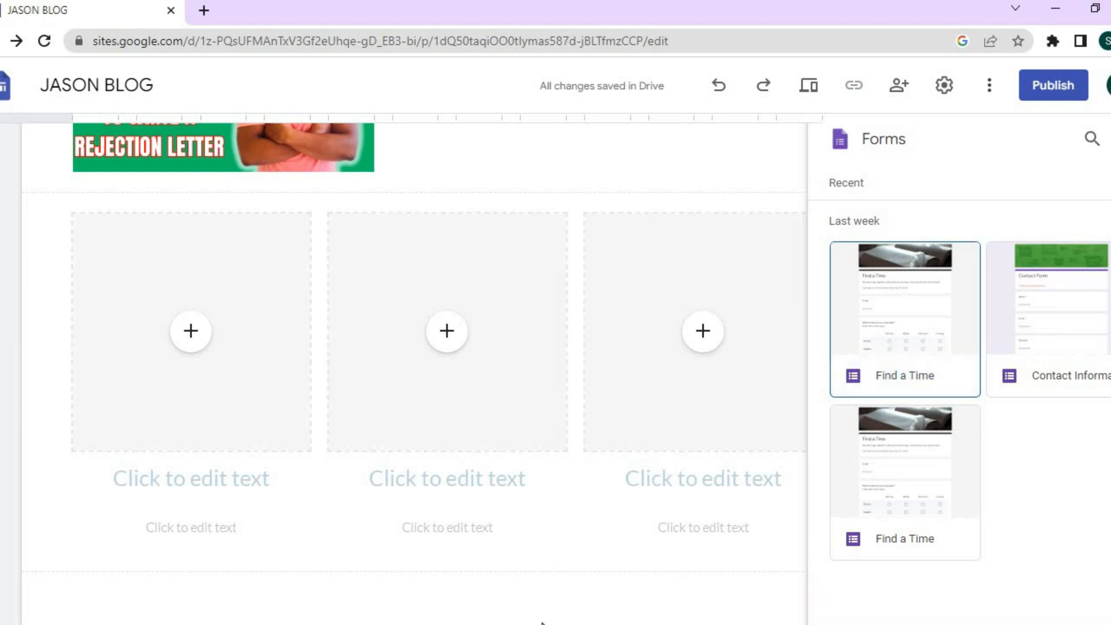
{"action": "left_click", "coordinate": [881, 333]}
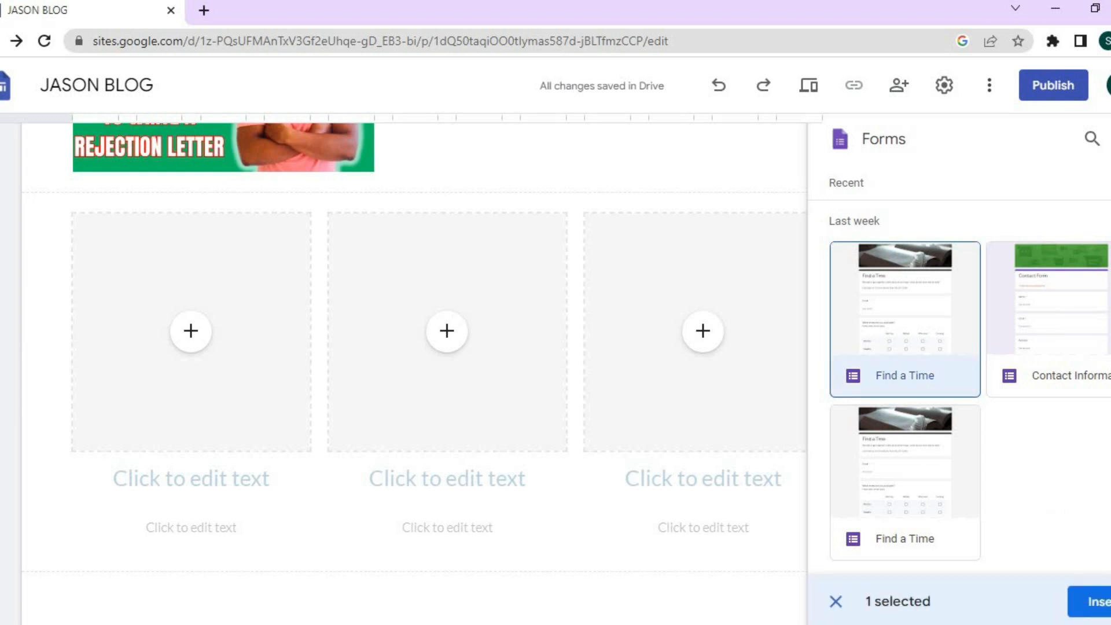
{"action": "left_click", "coordinate": [1090, 606]}
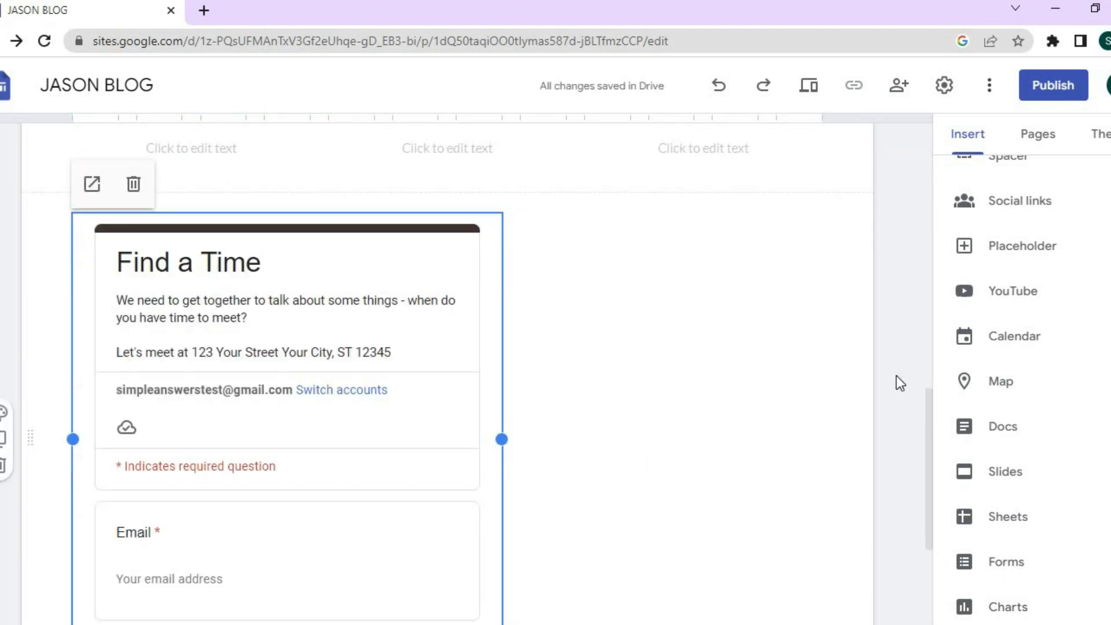
Show the site's pages list and dismiss a new-link form opened by mistake.
{"action": "left_click_drag", "start_coordinate": [930, 398], "coordinate": [929, 116]}
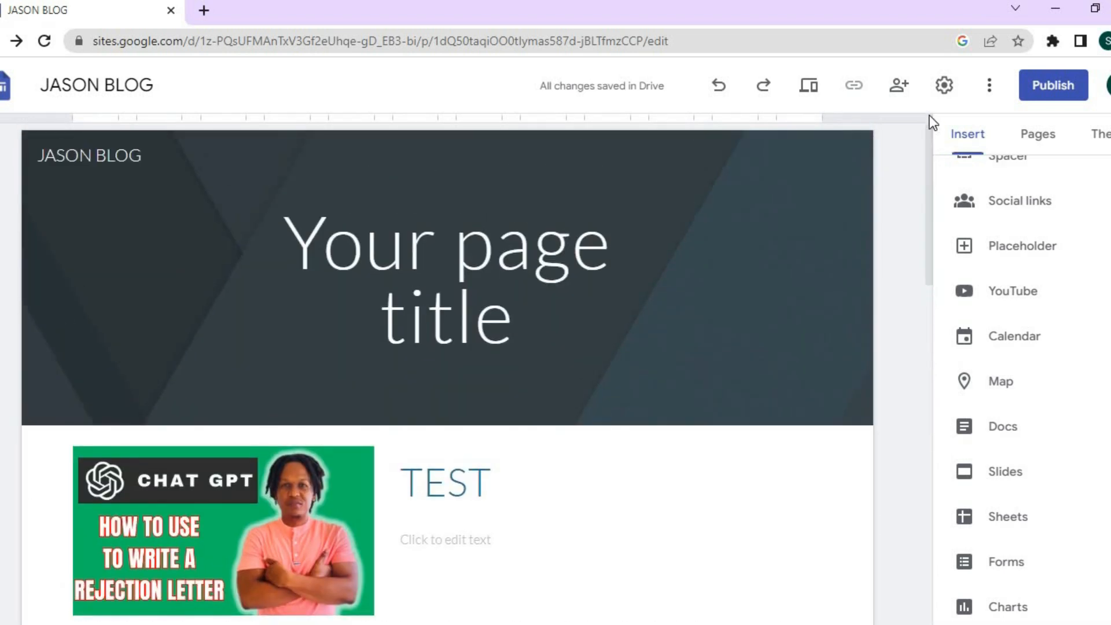
{"action": "left_click", "coordinate": [1039, 149]}
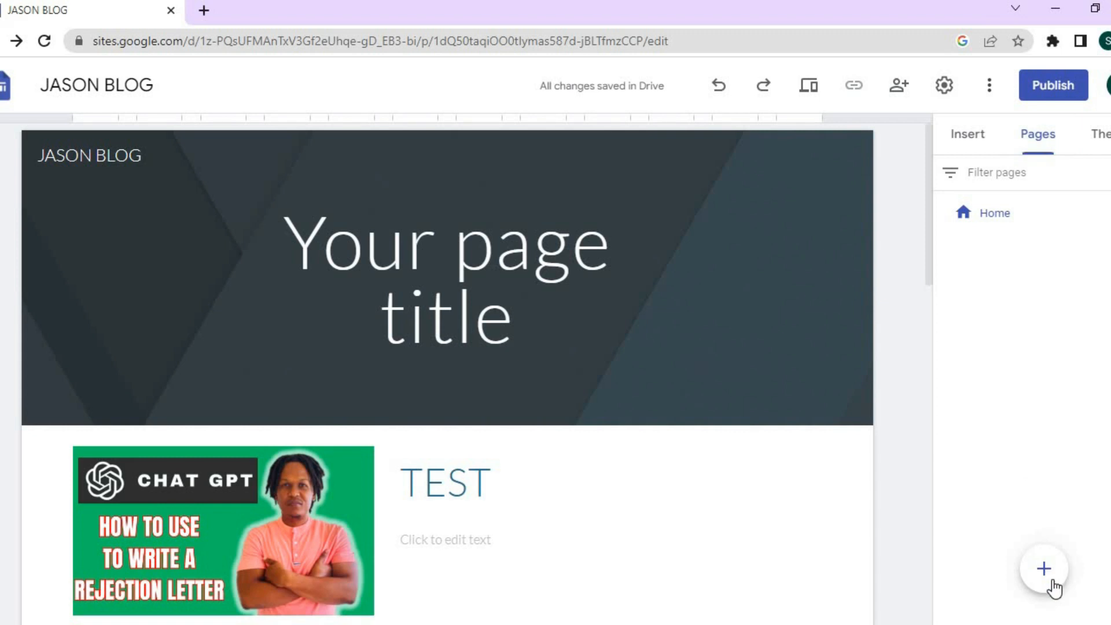
{"action": "mouse_move", "coordinate": [1052, 584]}
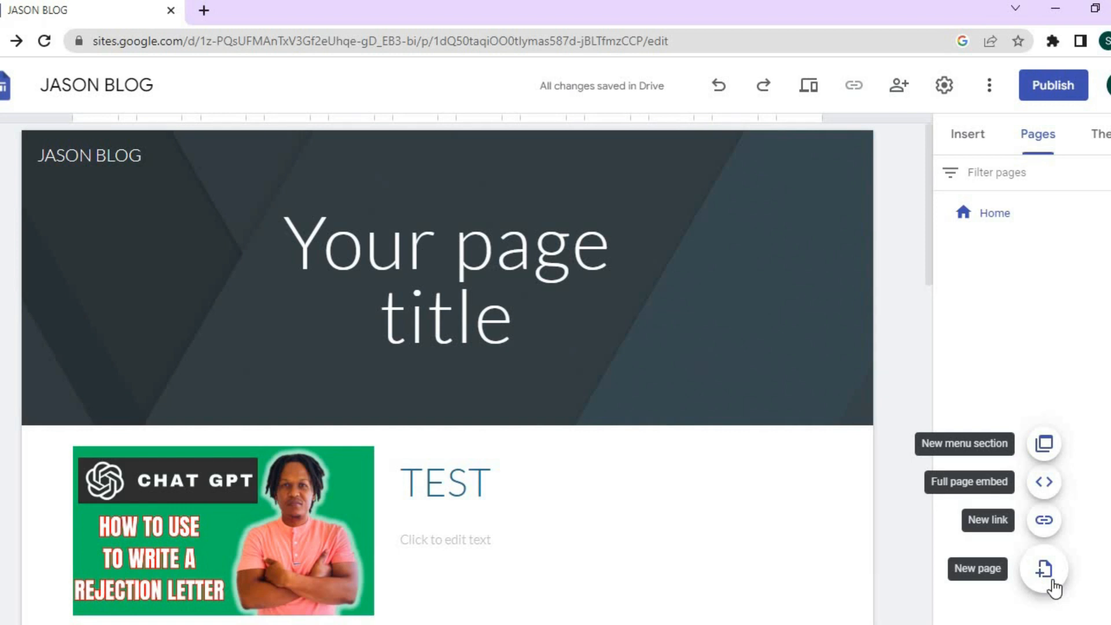
{"action": "left_click", "coordinate": [1044, 520]}
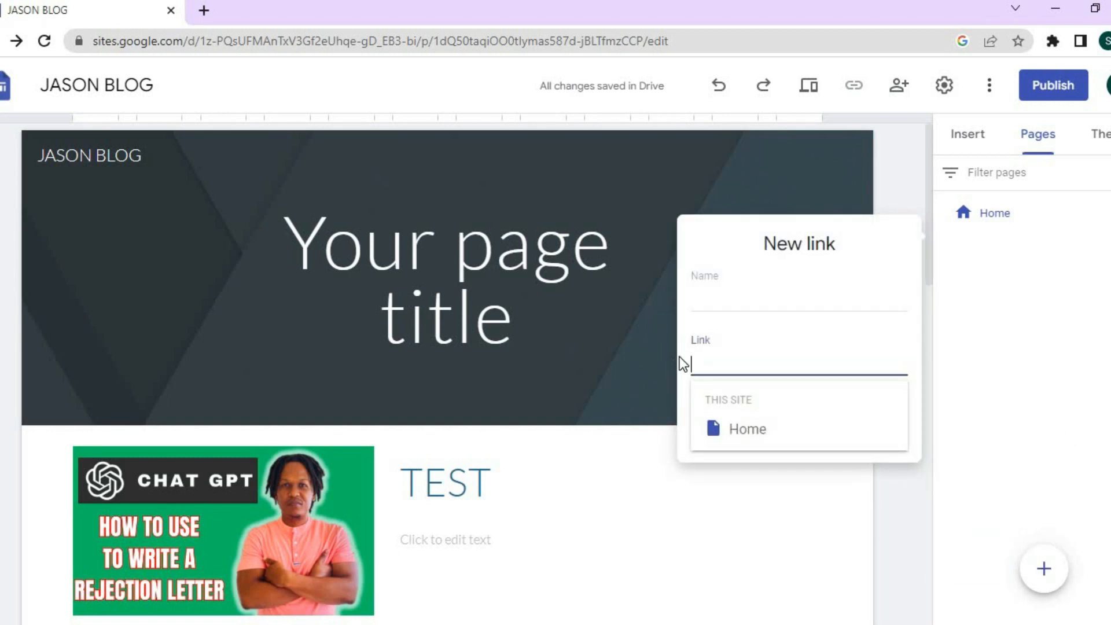
{"action": "left_click", "coordinate": [883, 505]}
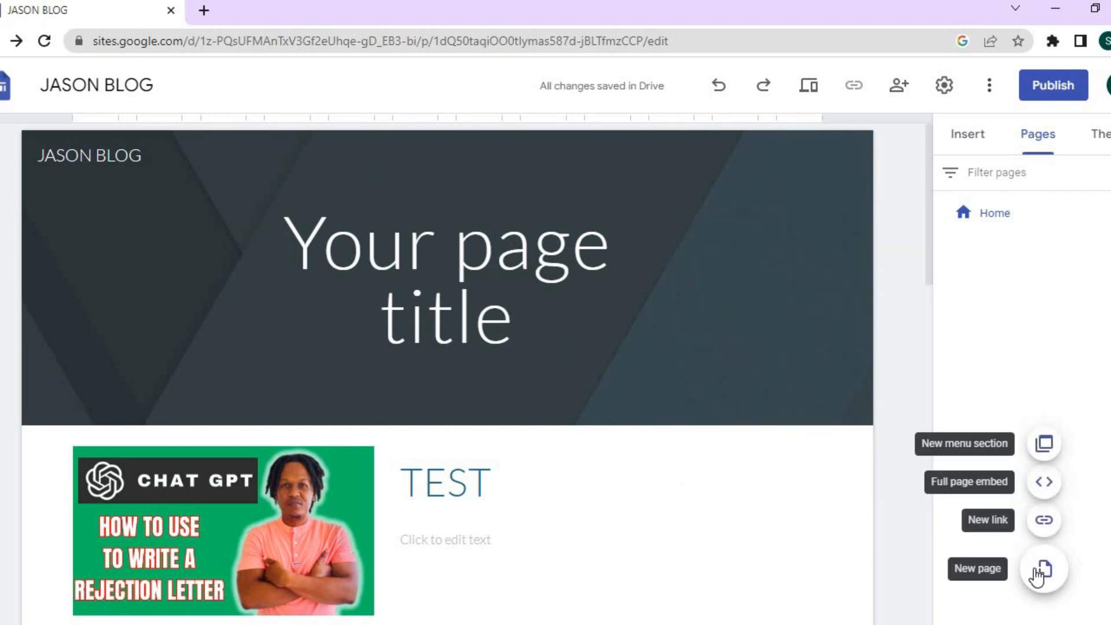
Create a full-page embed page, cancelling the embed-code dialog so it stays empty.
{"action": "left_click", "coordinate": [1044, 483]}
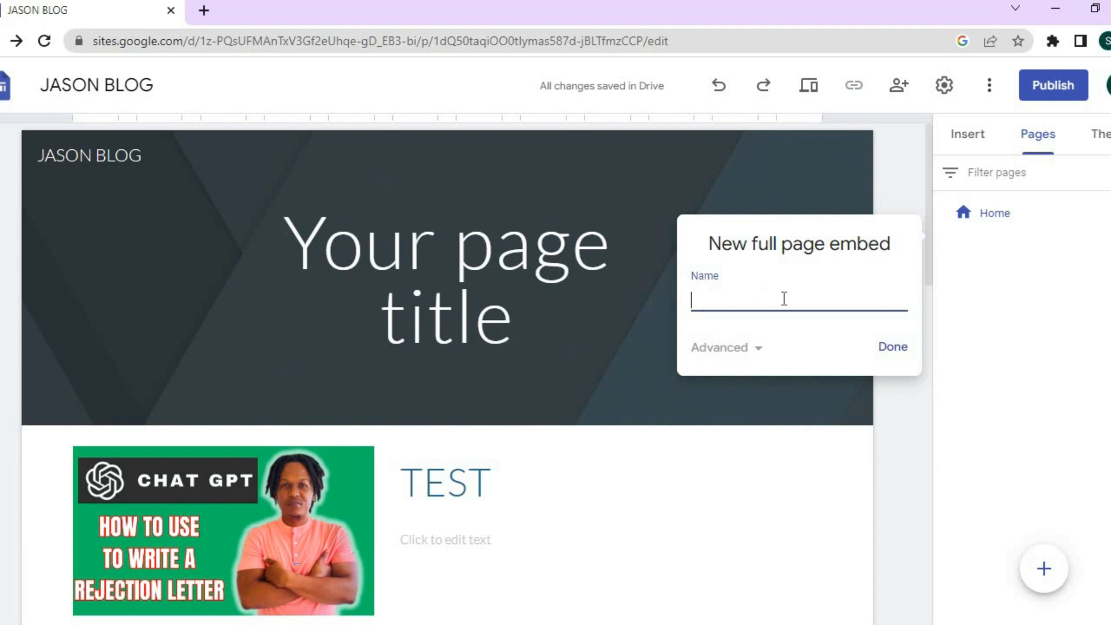
{"action": "left_click", "coordinate": [902, 351]}
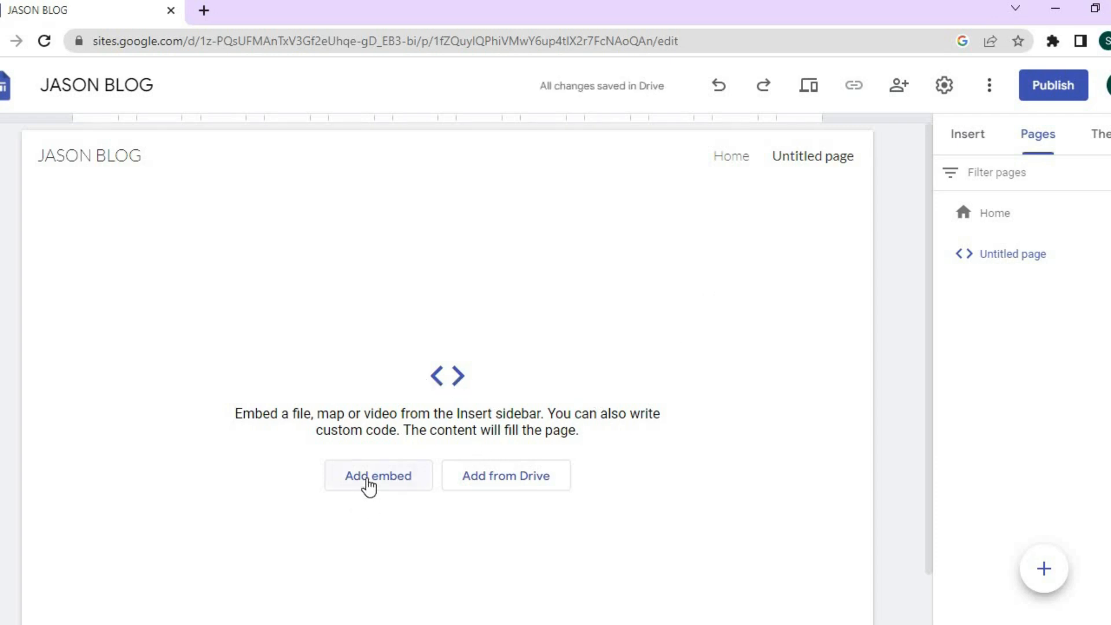
{"action": "left_click", "coordinate": [368, 485]}
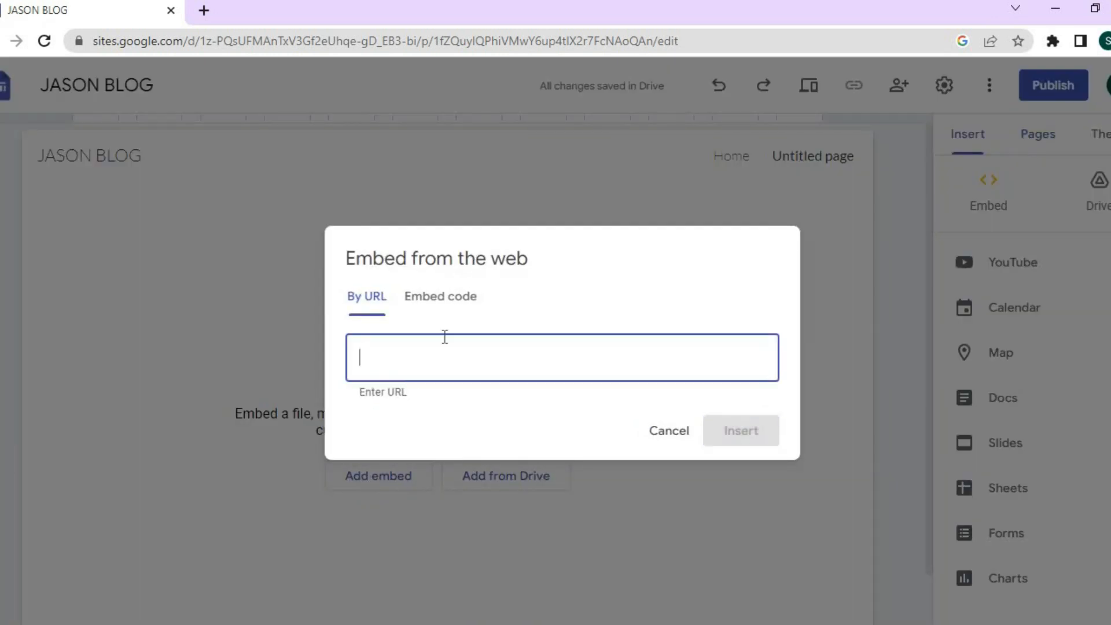
{"action": "left_click", "coordinate": [452, 298]}
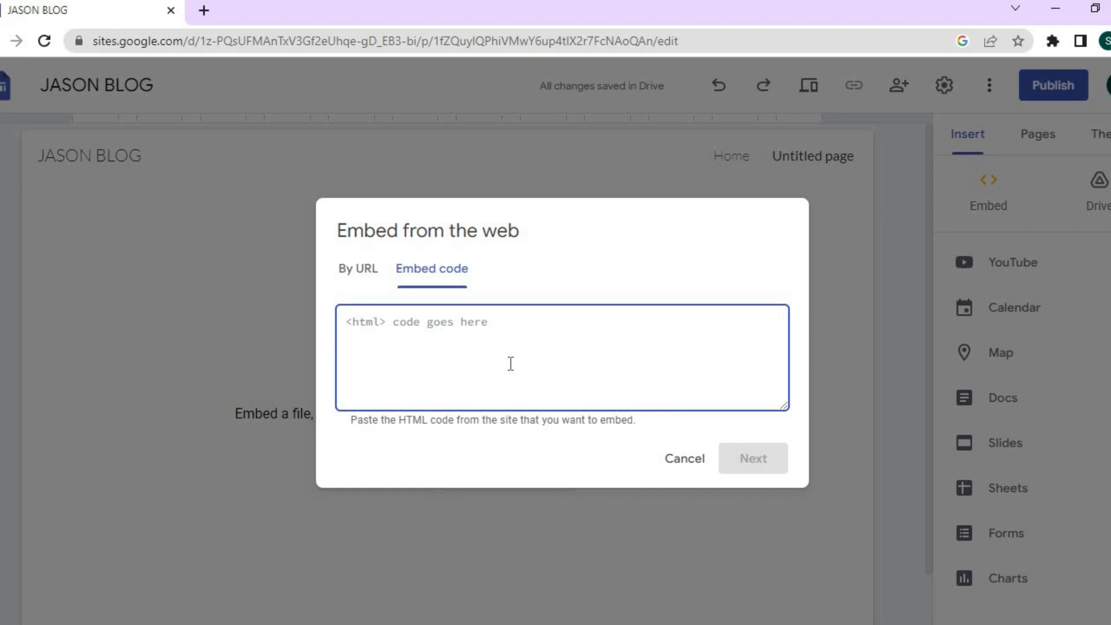
{"action": "left_click", "coordinate": [686, 460]}
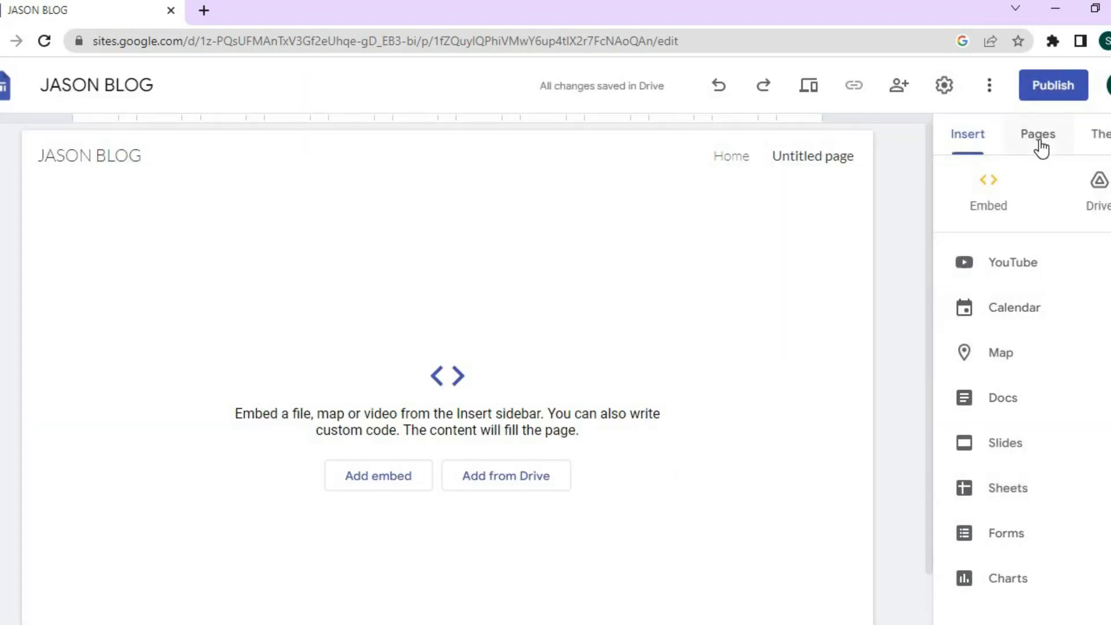
{"action": "left_click", "coordinate": [1040, 149]}
Create a new page named 'SECOND PAGE'.
{"action": "mouse_move", "coordinate": [1043, 568]}
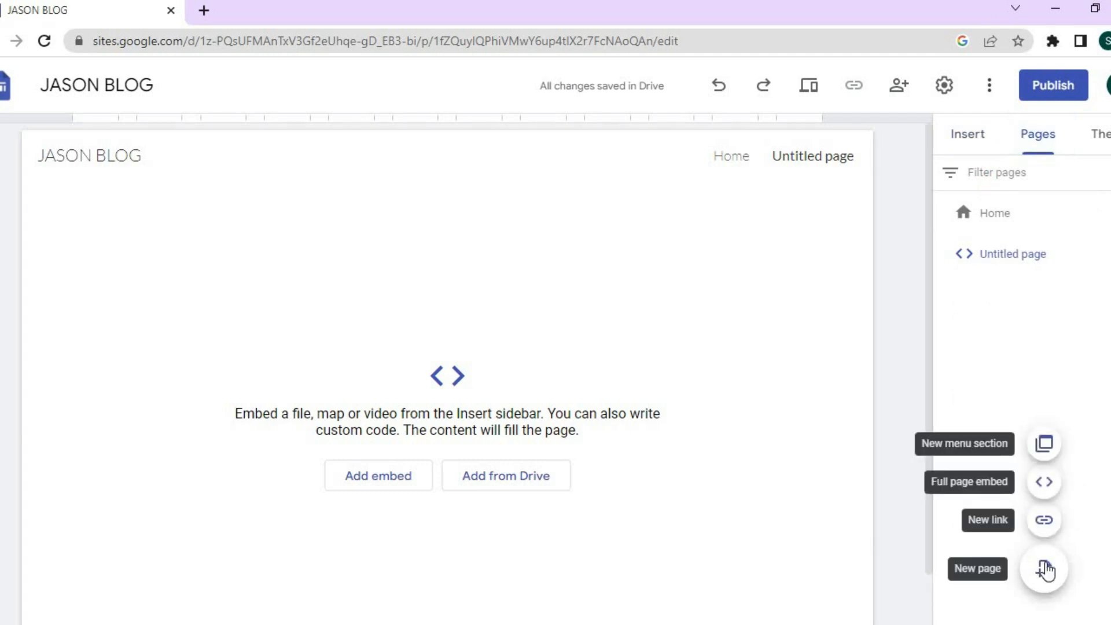
{"action": "left_click", "coordinate": [1052, 572]}
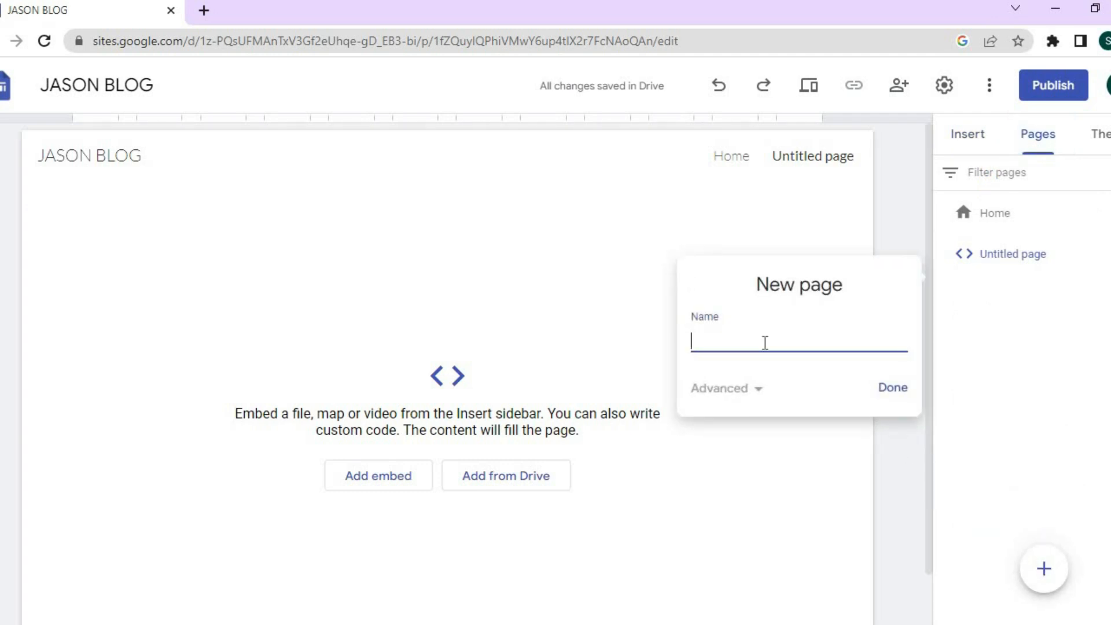
{"action": "type", "text": "SECOND PAGE"}
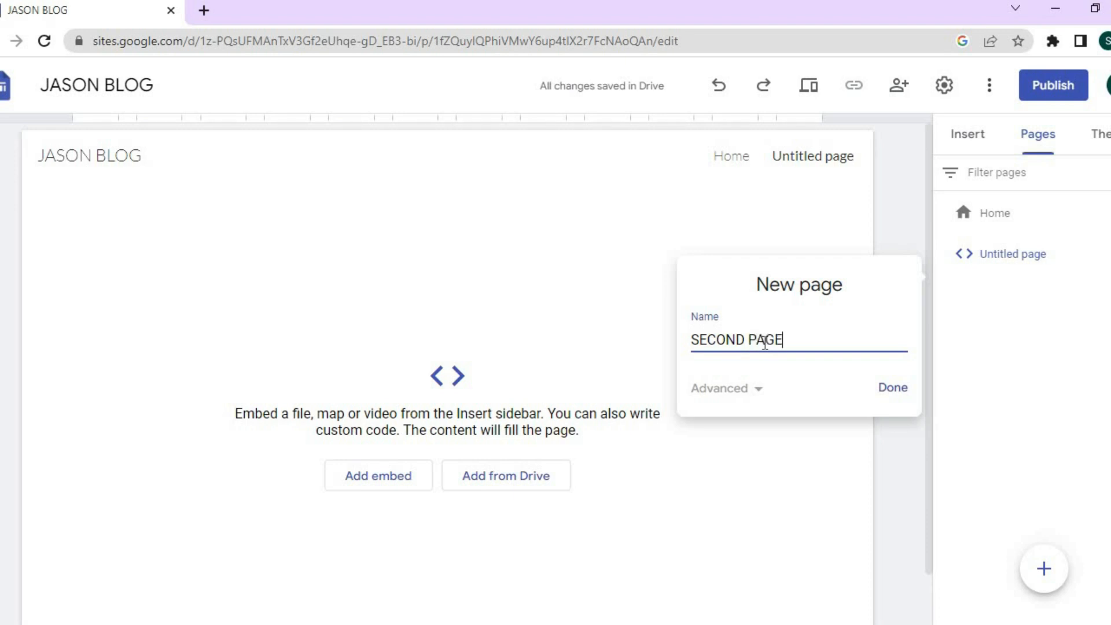
{"action": "left_click", "coordinate": [881, 390]}
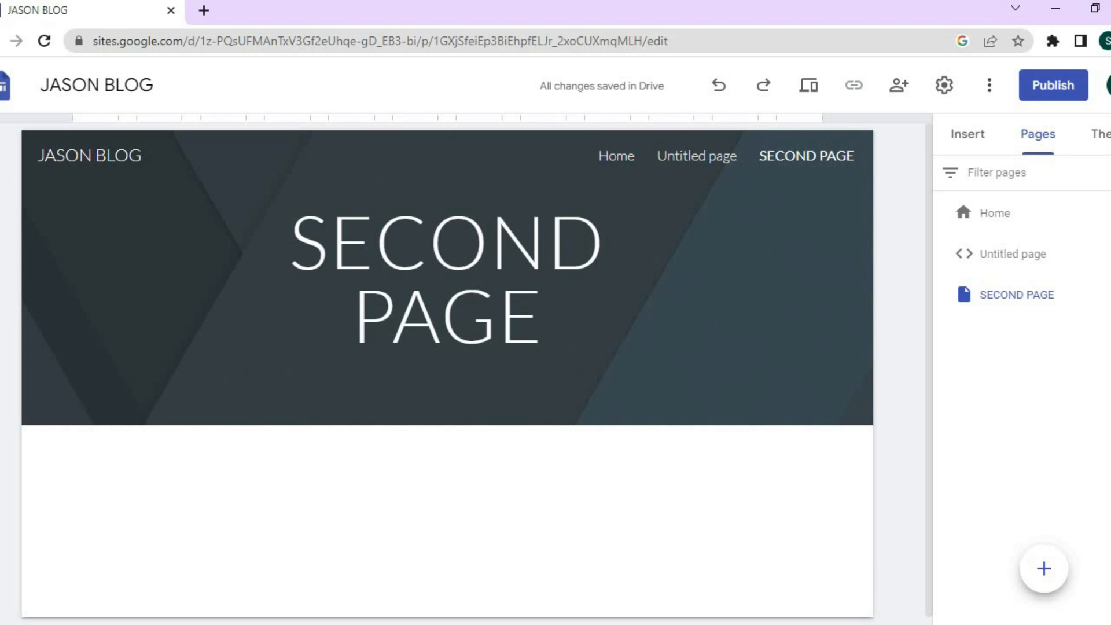
Delete the Untitled page and return to the Home page.
{"action": "left_click", "coordinate": [1110, 253]}
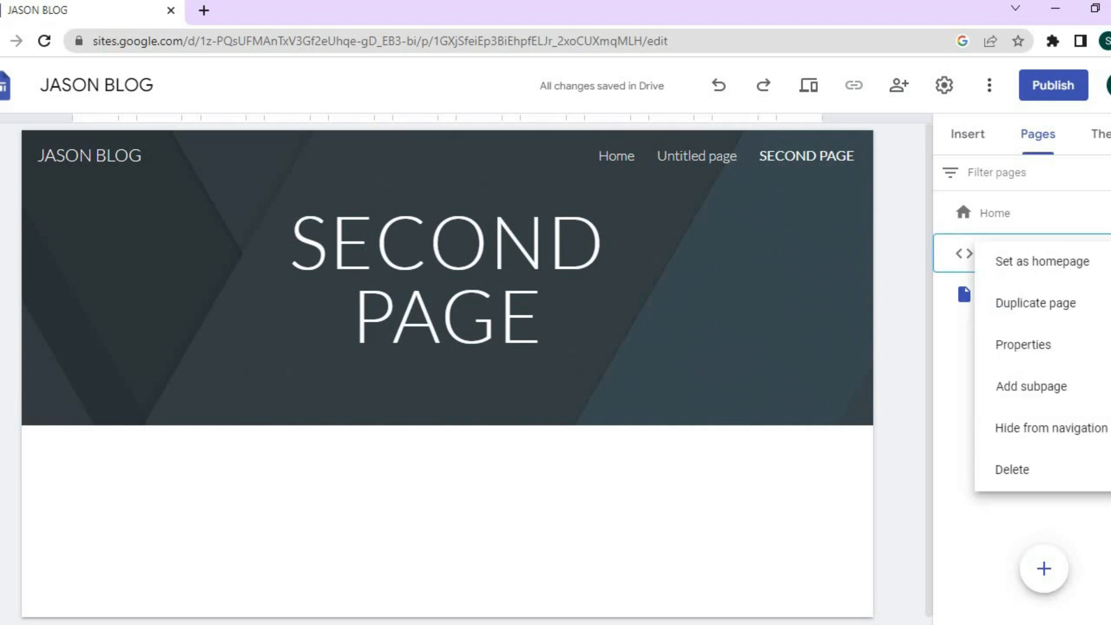
{"action": "left_click", "coordinate": [1029, 470]}
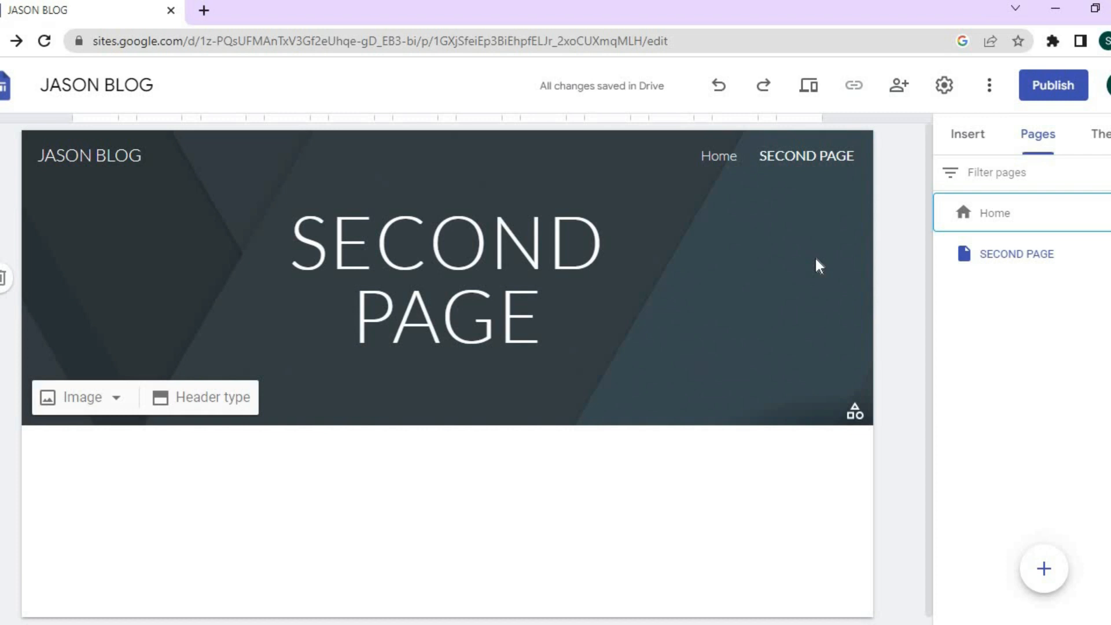
{"action": "left_click", "coordinate": [713, 165]}
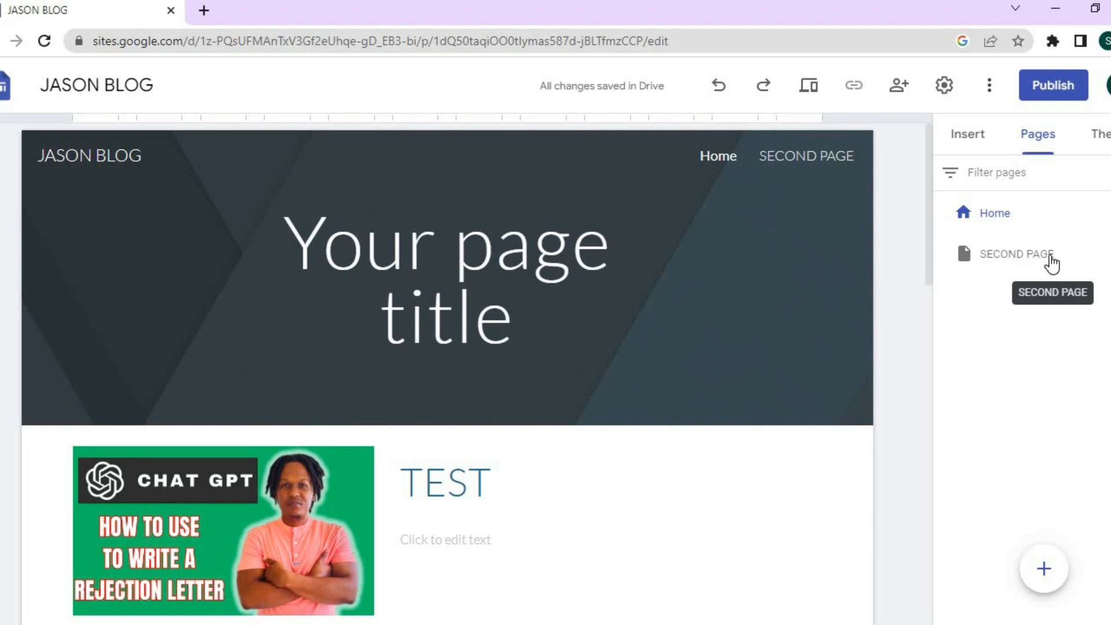
Set SECOND PAGE as the site's homepage and open it for editing.
{"action": "left_click", "coordinate": [1096, 258]}
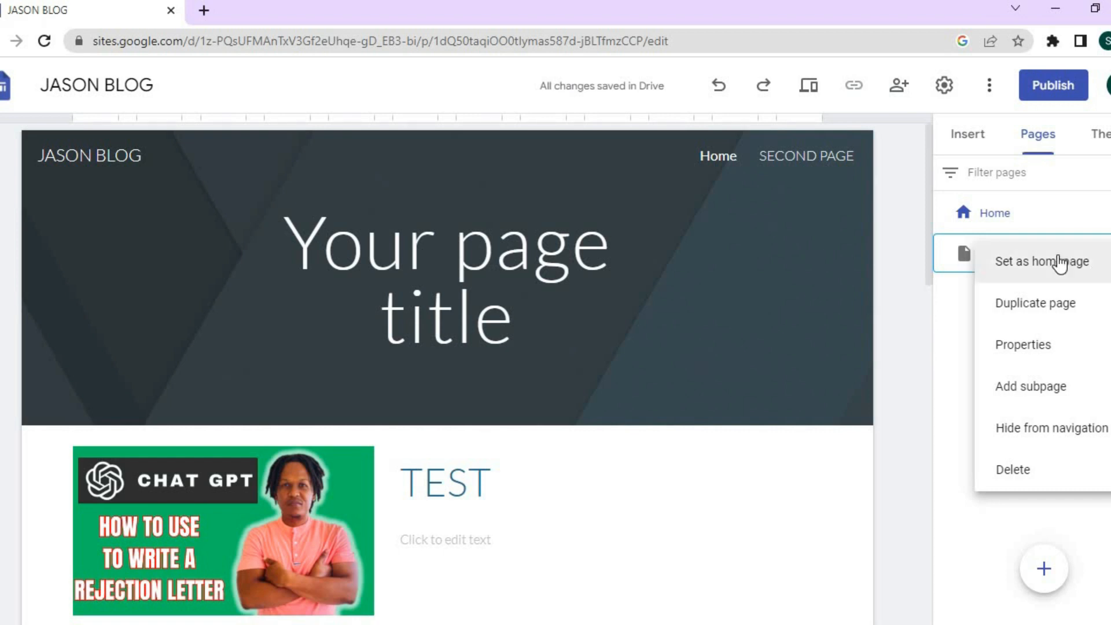
{"action": "left_click", "coordinate": [1059, 263]}
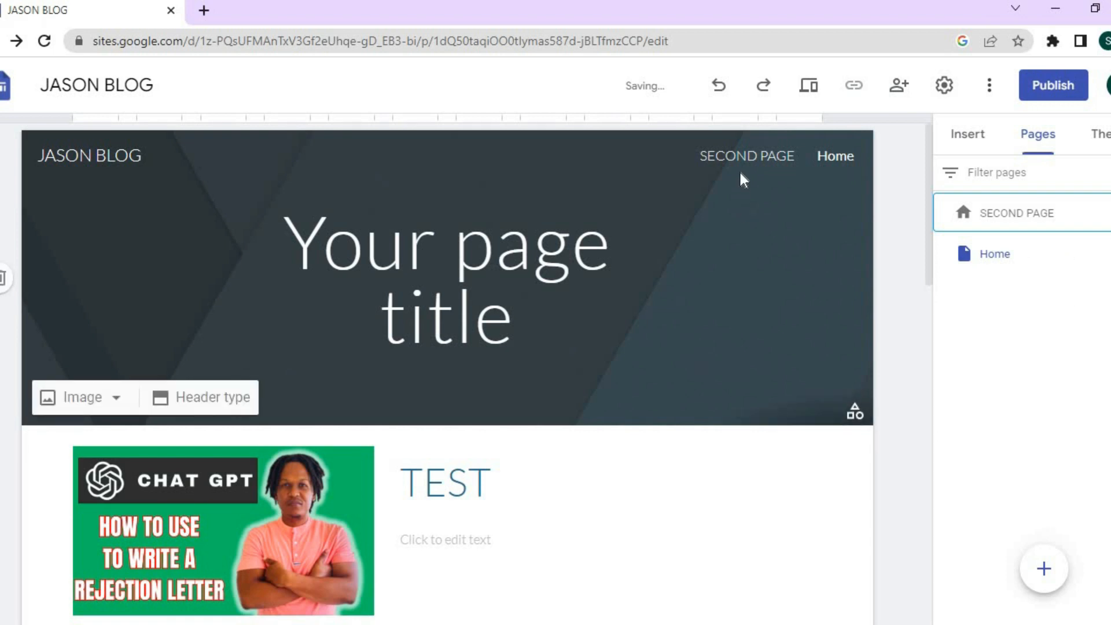
{"action": "left_click", "coordinate": [744, 154]}
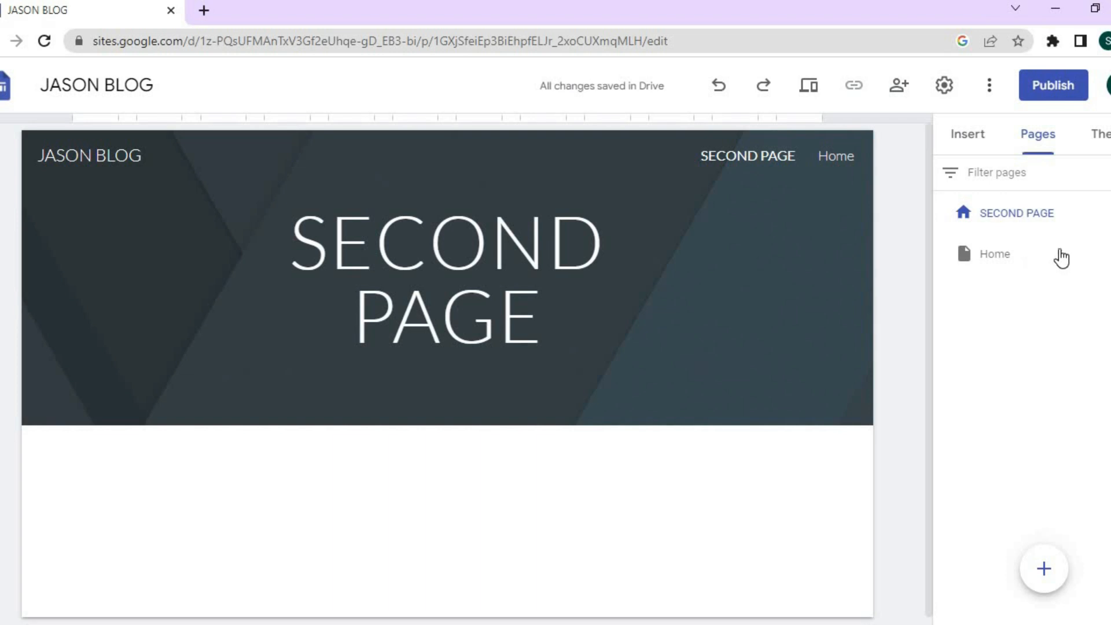
{"action": "left_click", "coordinate": [1108, 254]}
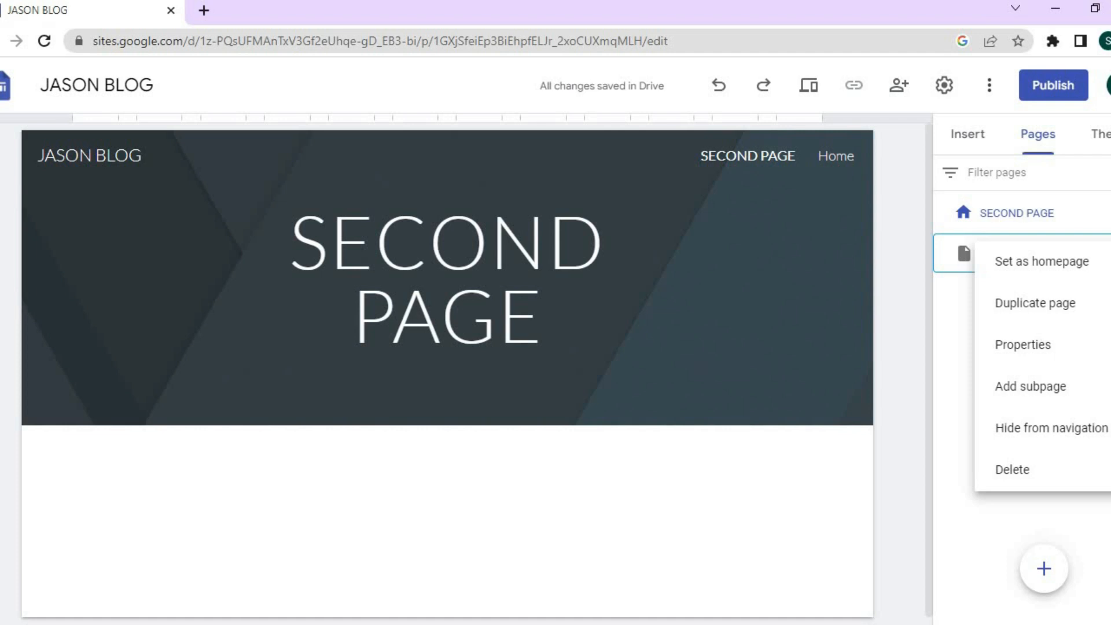
Add a subpage named 'TEST' under the Home page.
{"action": "left_click", "coordinate": [1058, 386]}
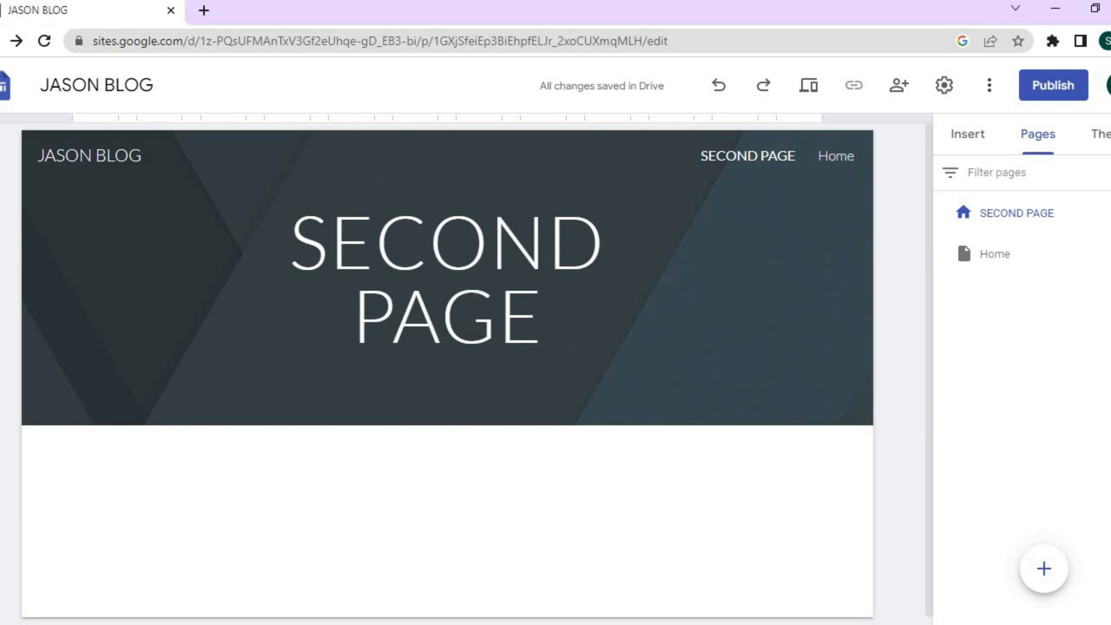
{"action": "left_click", "coordinate": [1109, 254]}
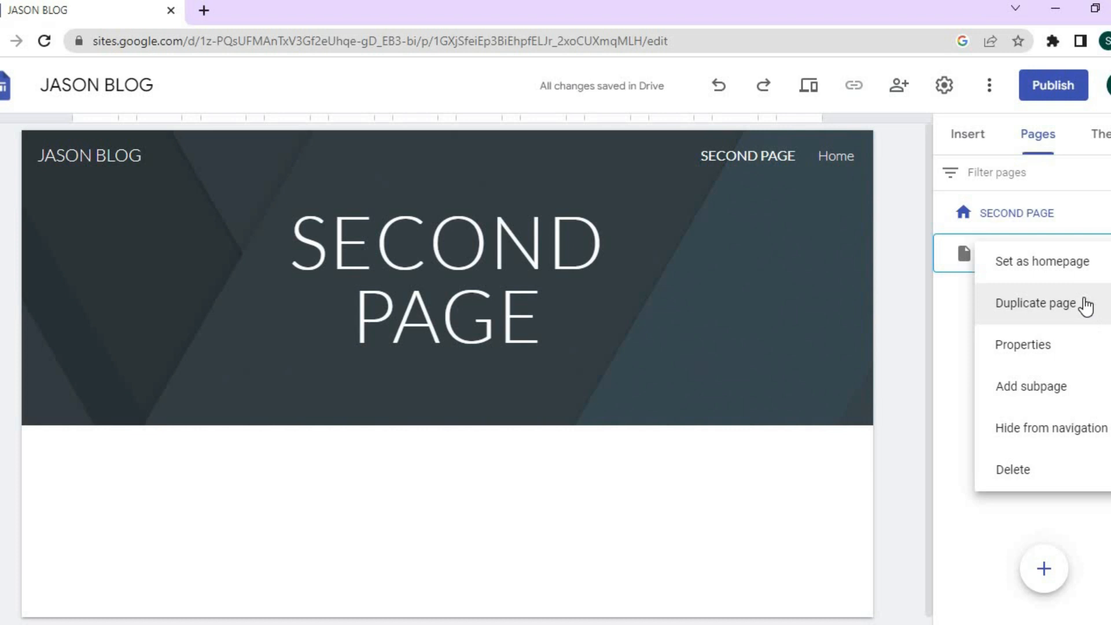
{"action": "left_click", "coordinate": [1058, 389]}
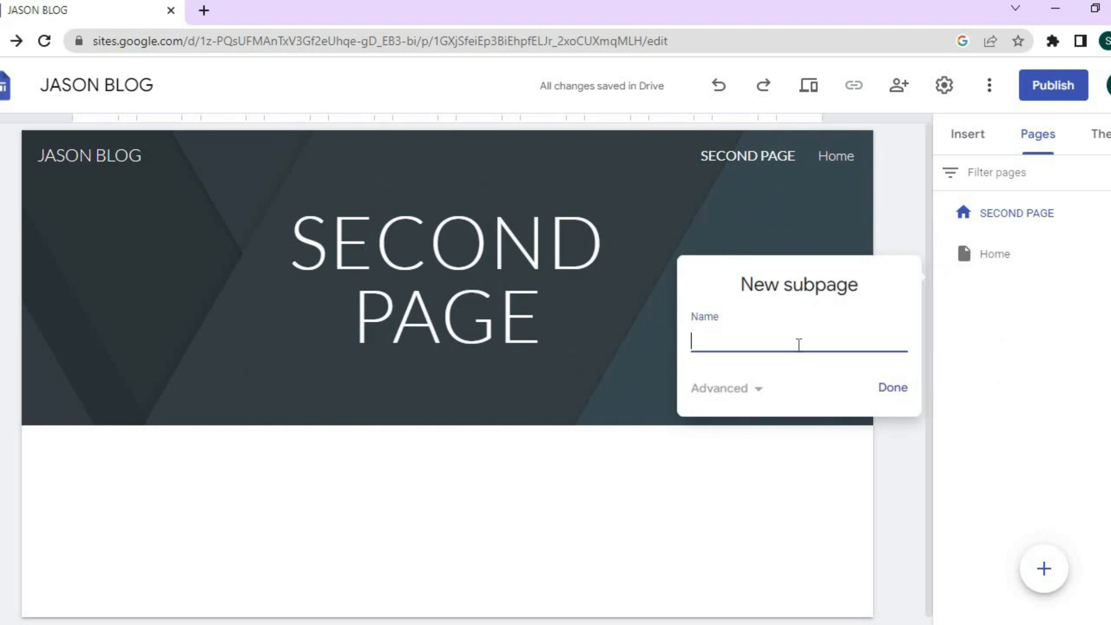
{"action": "type", "text": "TEST"}
{"action": "left_click", "coordinate": [885, 385]}
{"action": "mouse_move", "coordinate": [843, 157]}
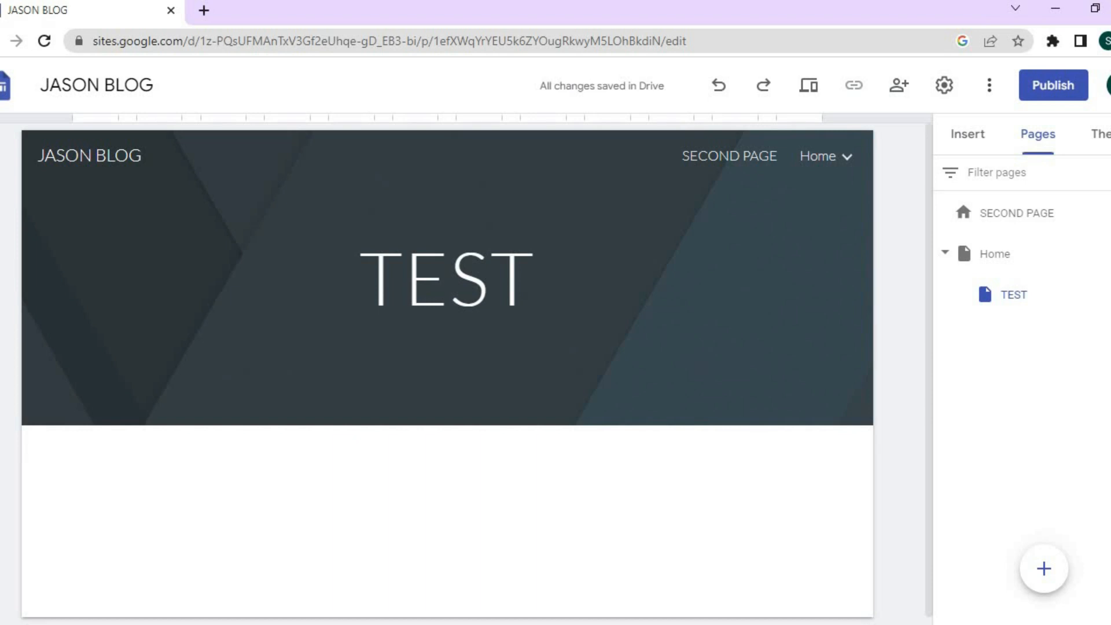
{"action": "left_click", "coordinate": [1107, 254]}
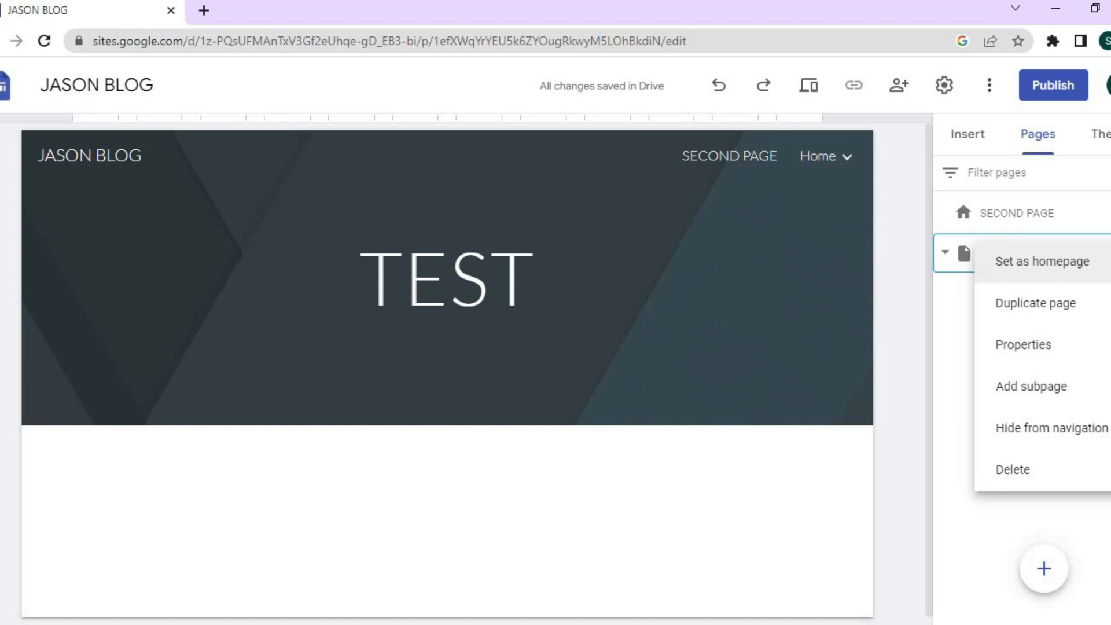
Hide Home from navigation, then show it again so only TEST stays hidden.
{"action": "left_click", "coordinate": [1036, 435]}
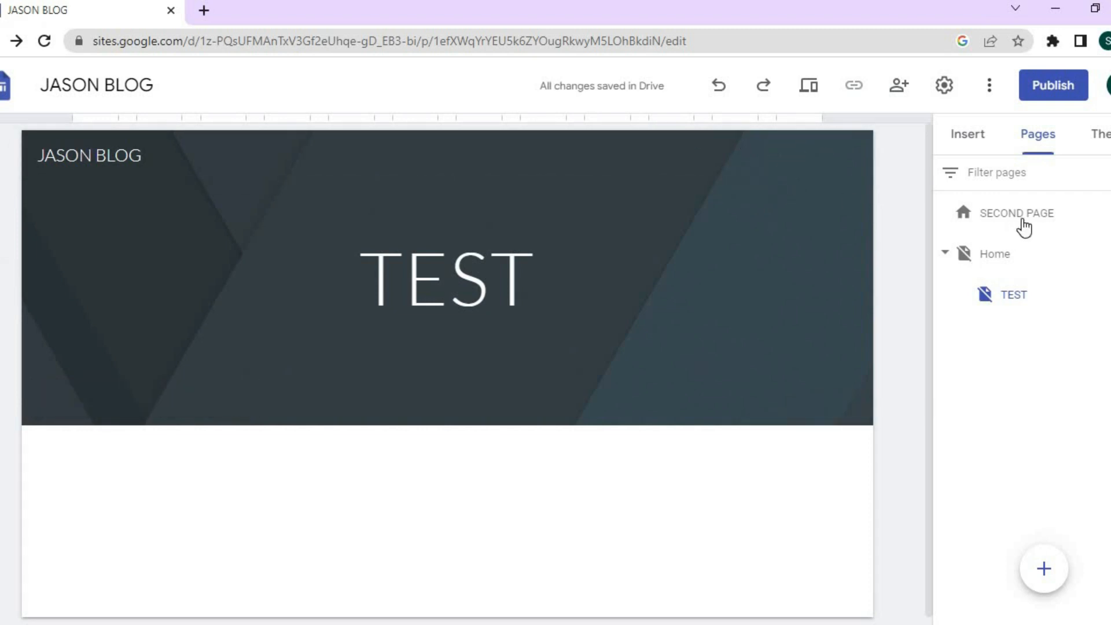
{"action": "left_click", "coordinate": [1023, 226]}
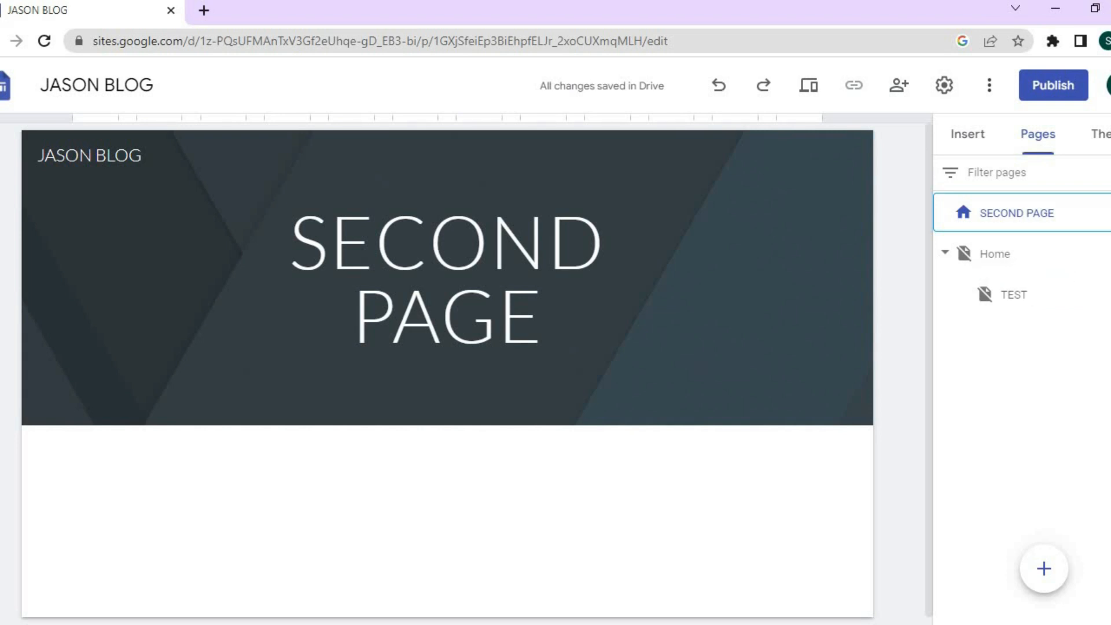
{"action": "left_click", "coordinate": [1108, 254]}
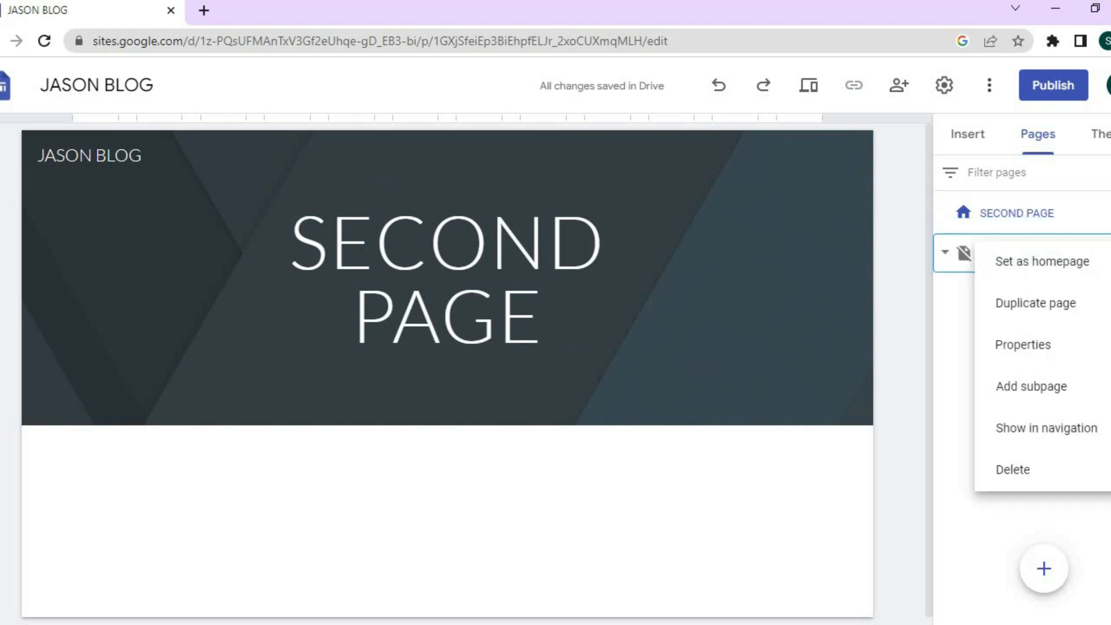
{"action": "left_click", "coordinate": [1049, 428]}
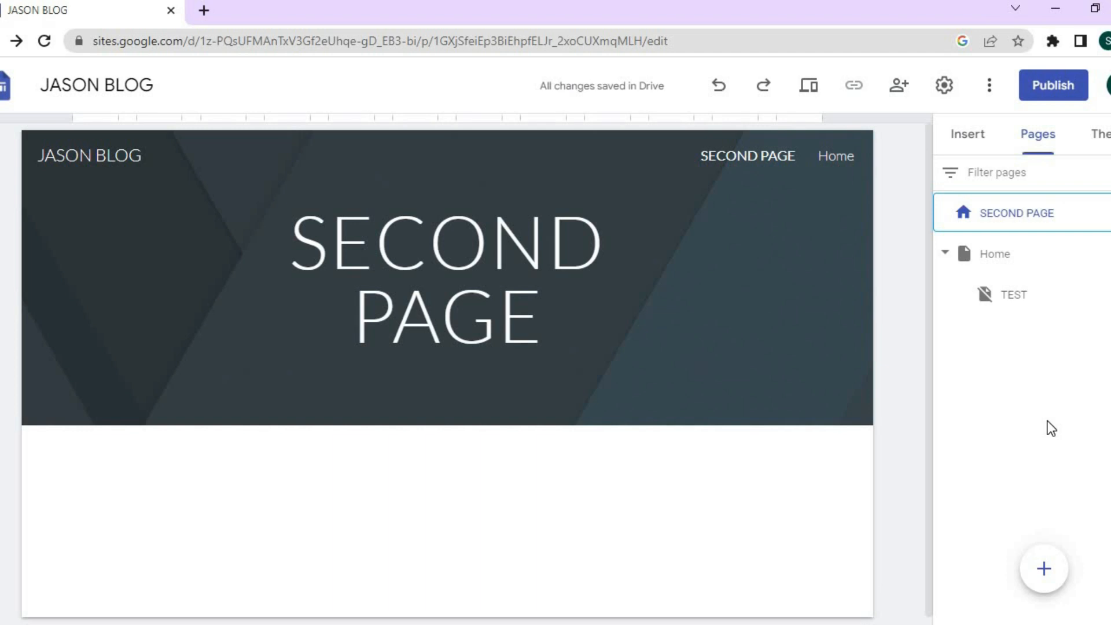
Browse the theme list and cancel a custom theme, keeping Simple applied.
{"action": "left_click", "coordinate": [1100, 139]}
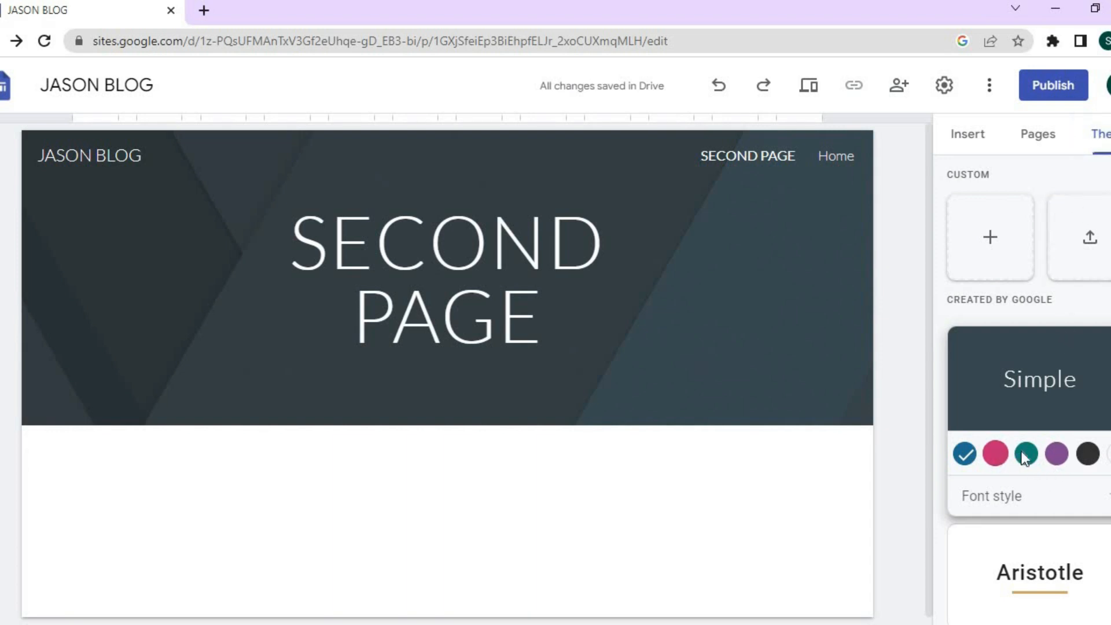
{"action": "scroll", "coordinate": [1027, 387], "scroll_direction": "down", "scroll_amount": 8}
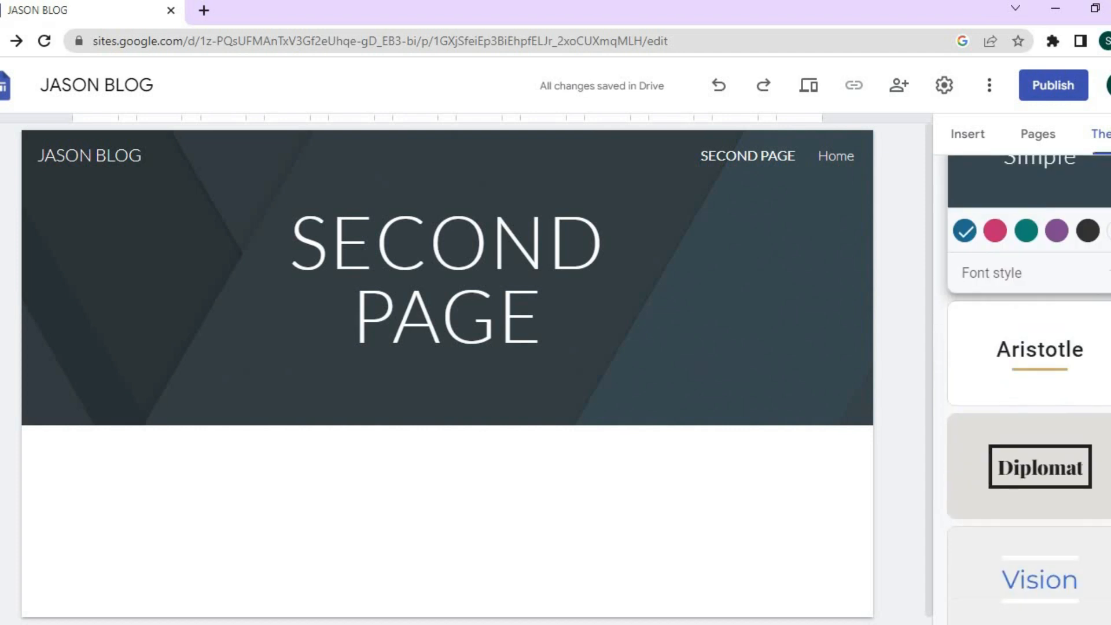
{"action": "scroll", "coordinate": [1027, 387], "scroll_direction": "up", "scroll_amount": 3}
{"action": "scroll", "coordinate": [1027, 387], "scroll_direction": "up", "scroll_amount": 5}
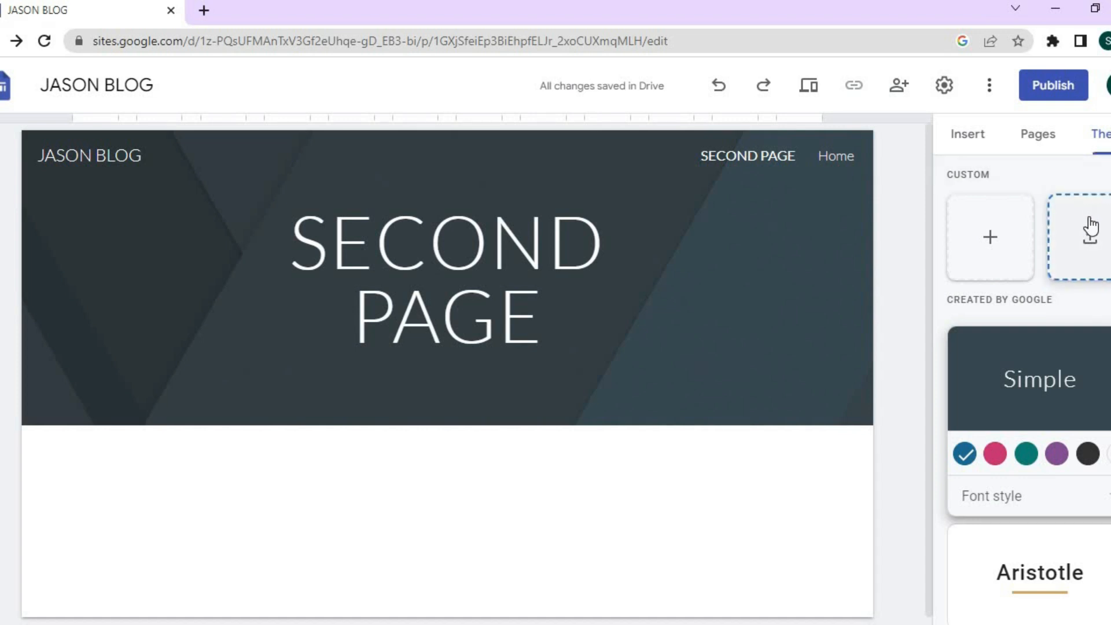
{"action": "left_click", "coordinate": [1002, 240]}
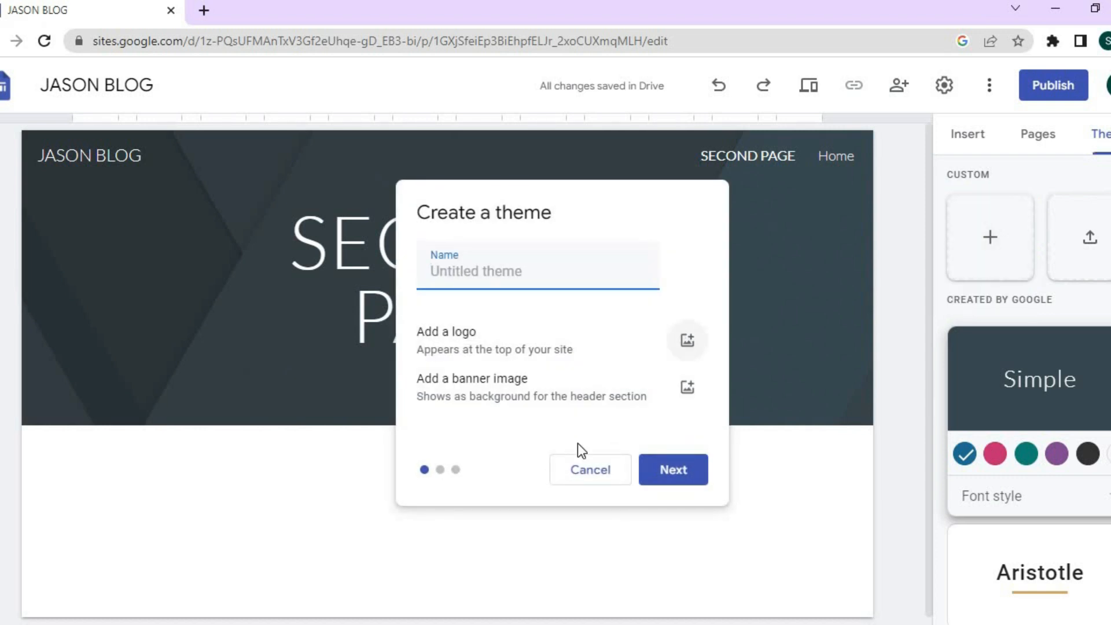
{"action": "left_click", "coordinate": [584, 474]}
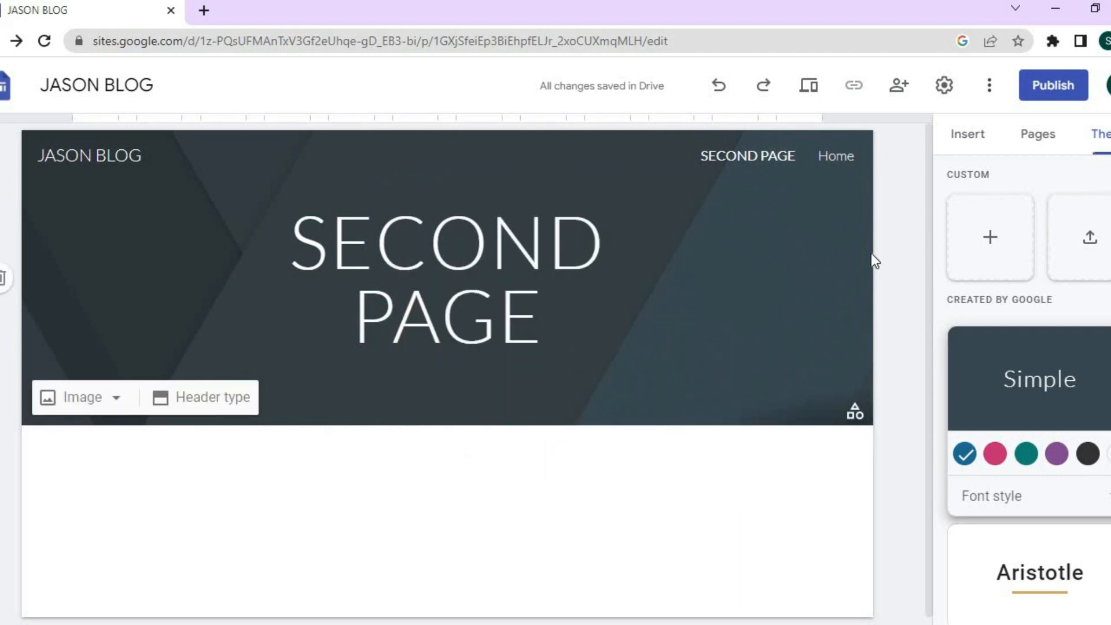
{"action": "left_click", "coordinate": [807, 91]}
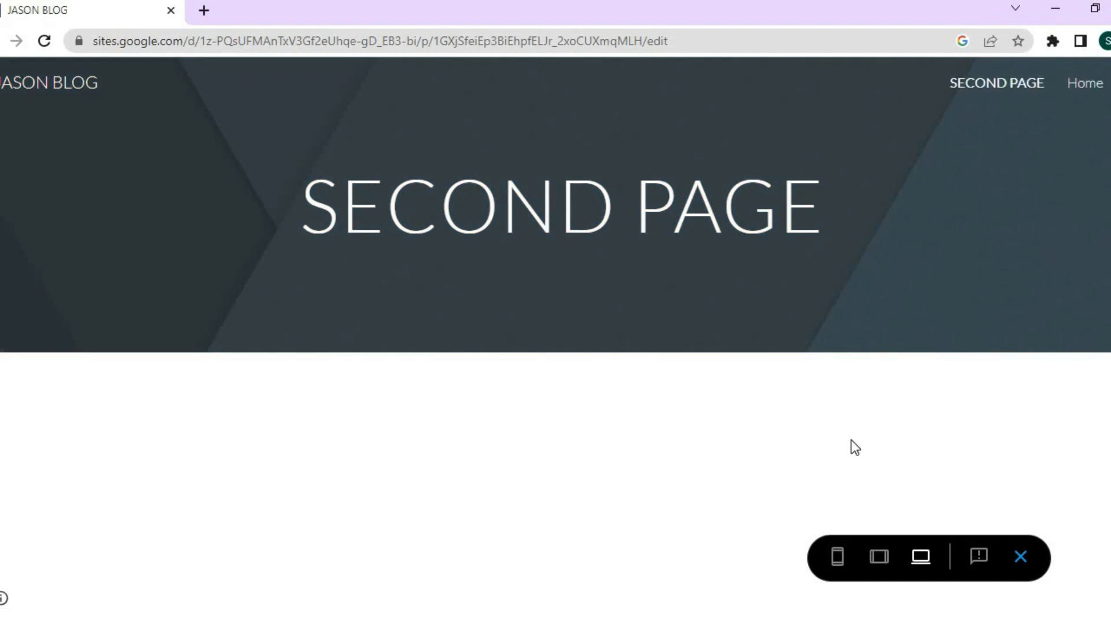
{"action": "left_click", "coordinate": [837, 557]}
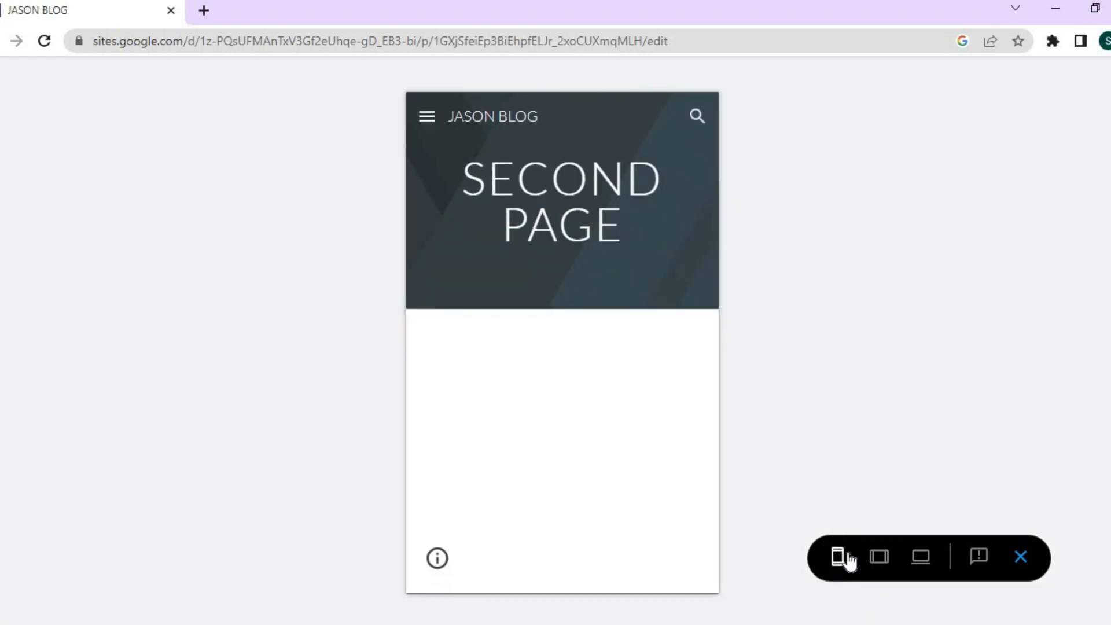
{"action": "left_click", "coordinate": [878, 558]}
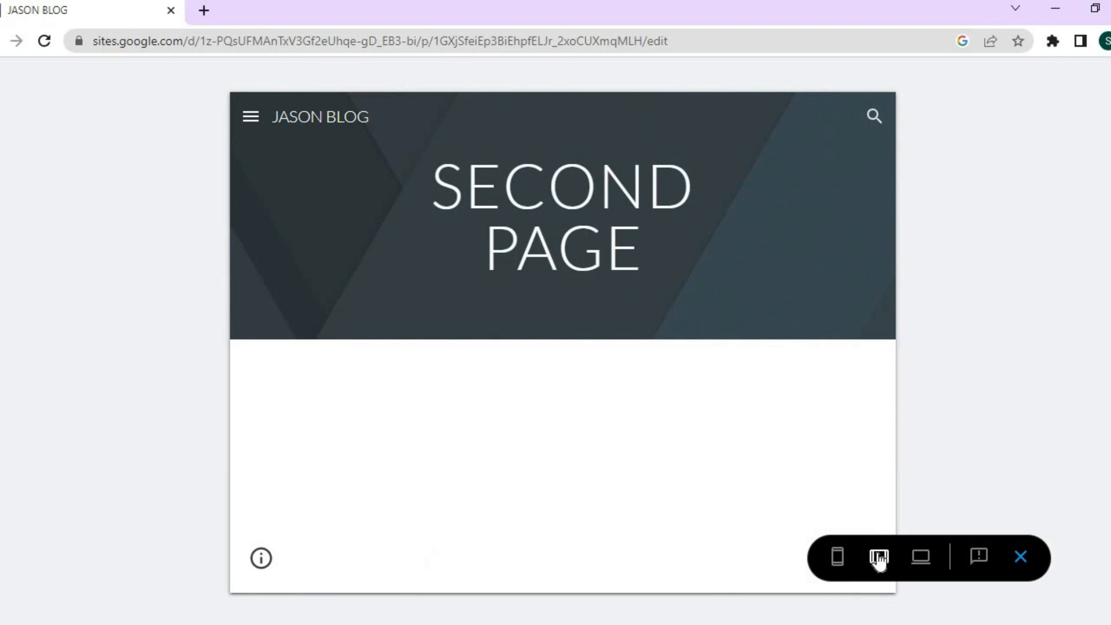
{"action": "left_click", "coordinate": [1021, 558]}
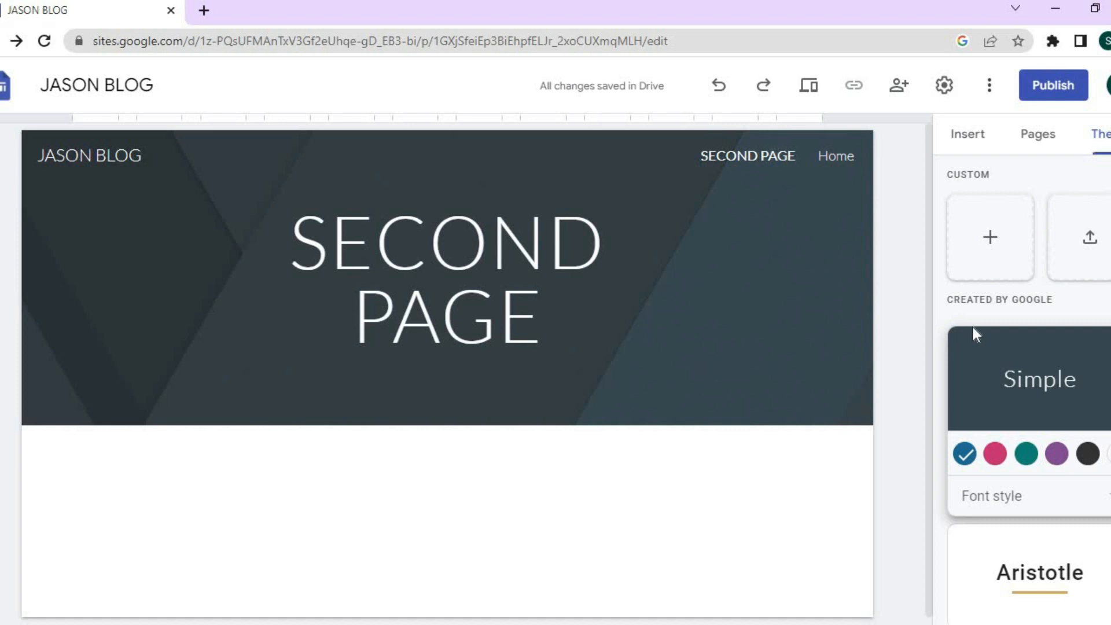
{"action": "left_click", "coordinate": [1039, 97]}
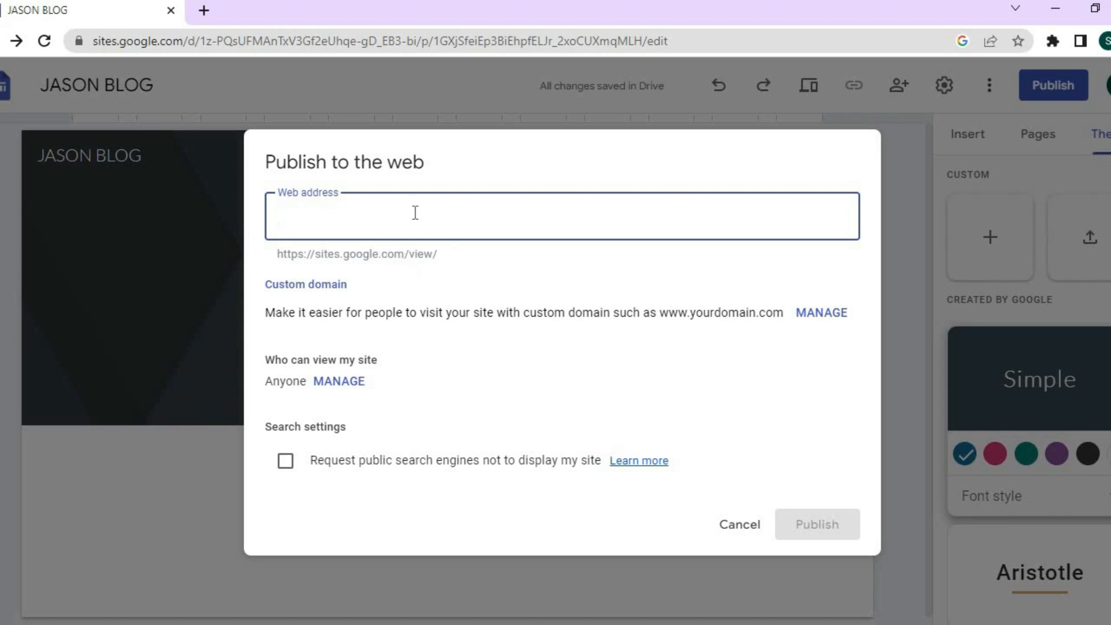
{"action": "type", "text": "testtt"}
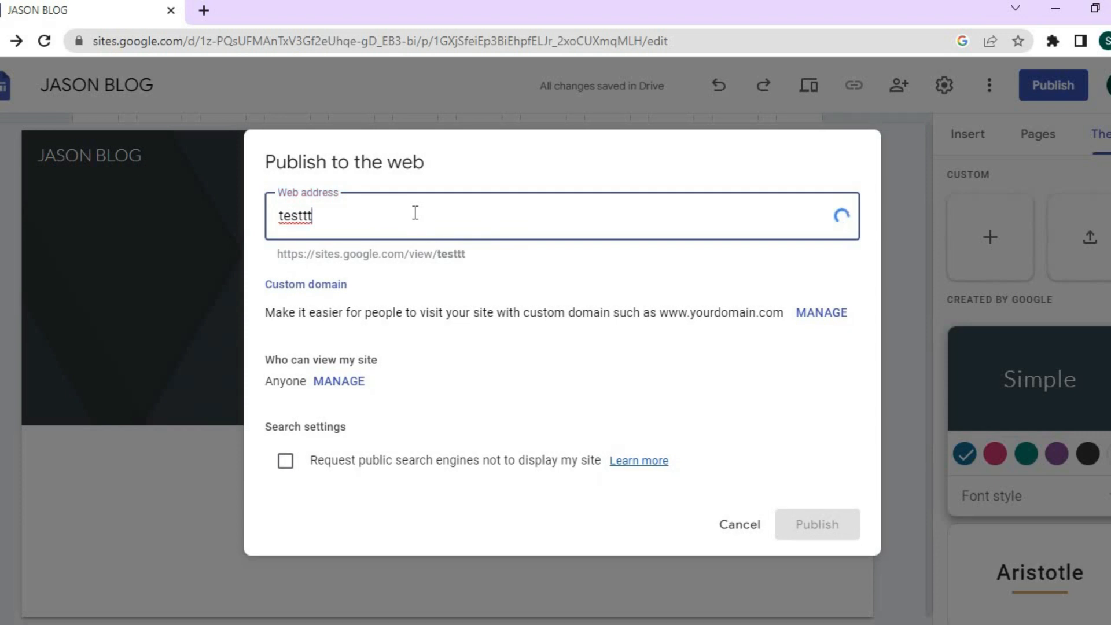
{"action": "type", "text": "1222"}
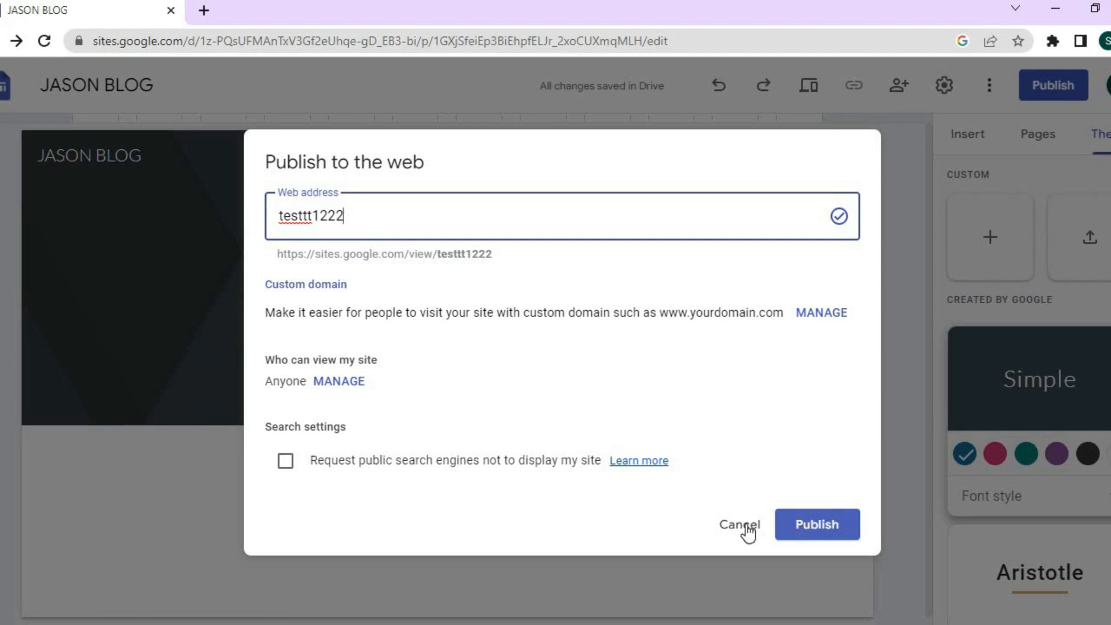
{"action": "left_click", "coordinate": [723, 530]}
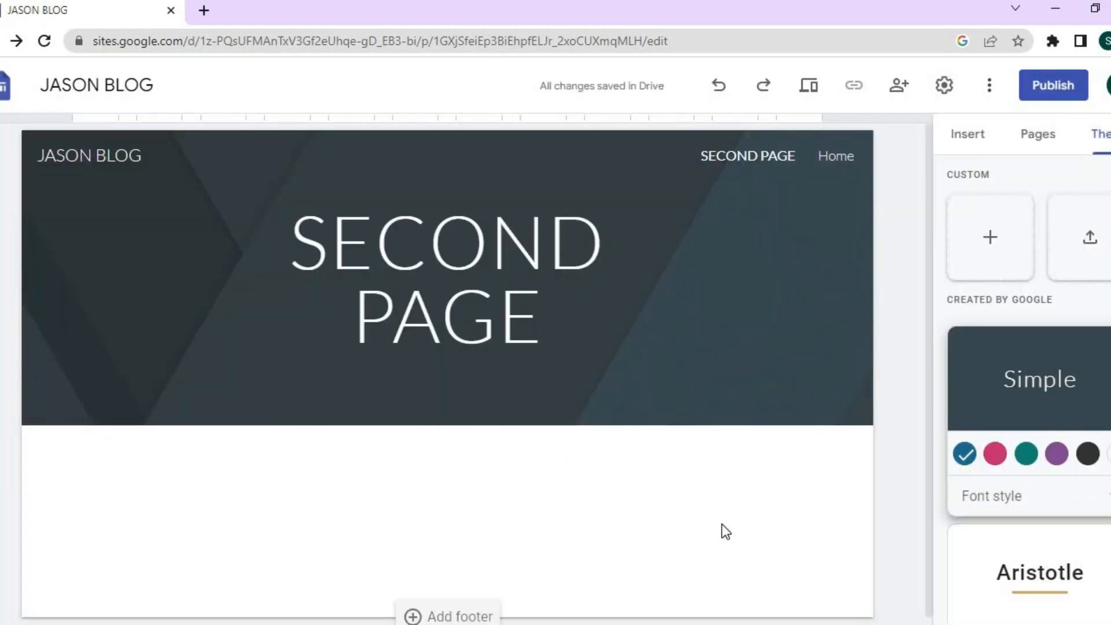